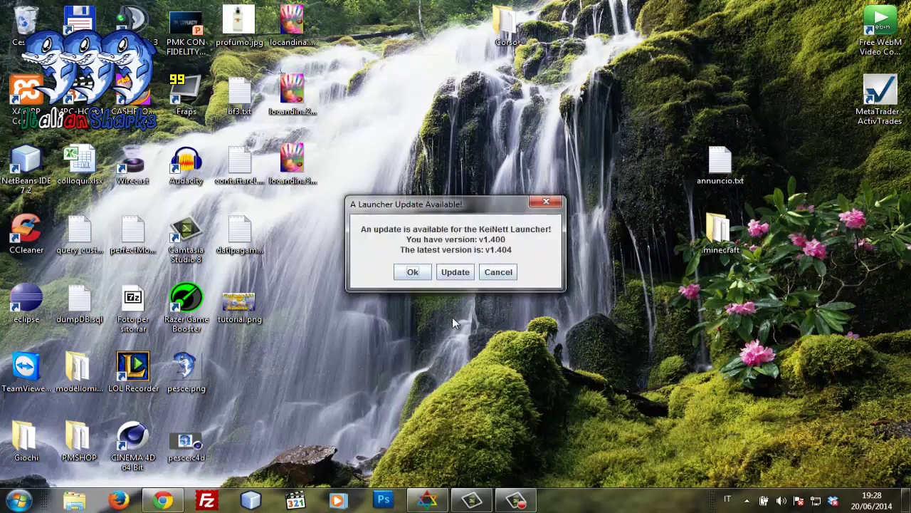
- Dismiss the launcher update notice and open the %appdata% folder
left_click(410, 274)
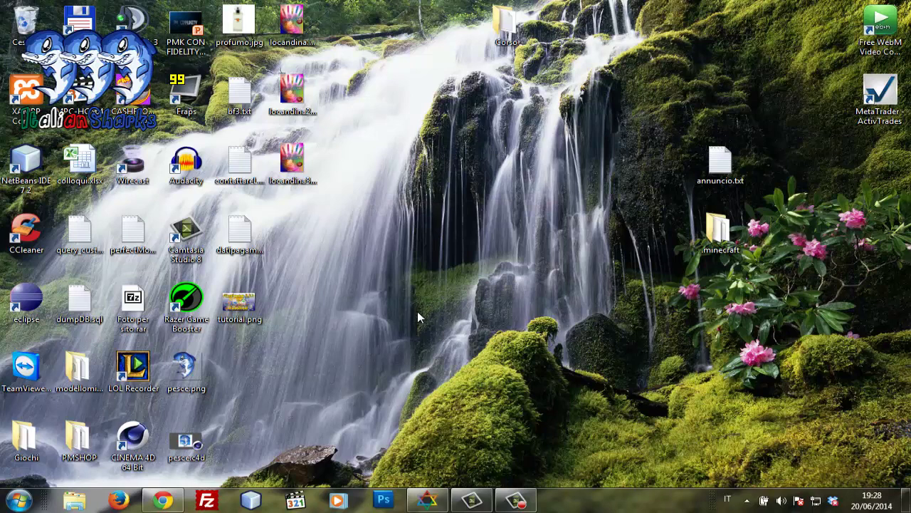
left_click(19, 501)
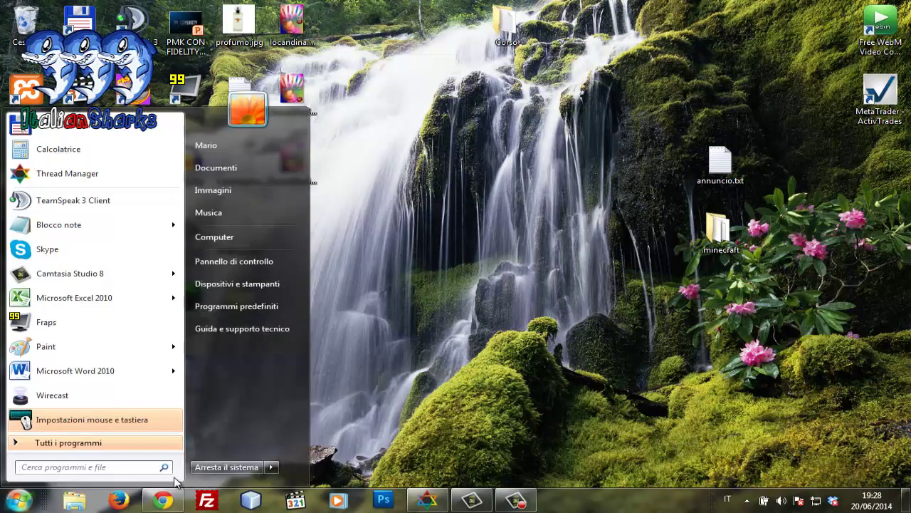
left_click(136, 466)
type("%a")
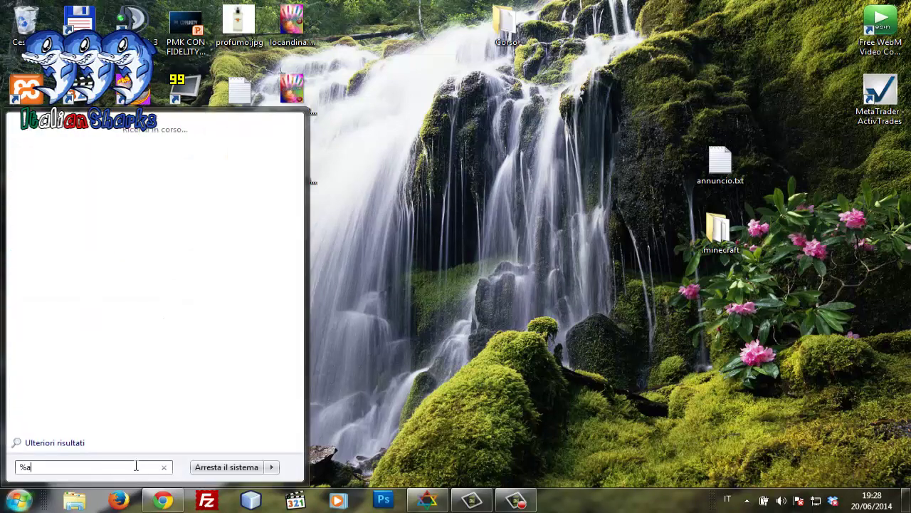
type("ppdata%")
key("Return")
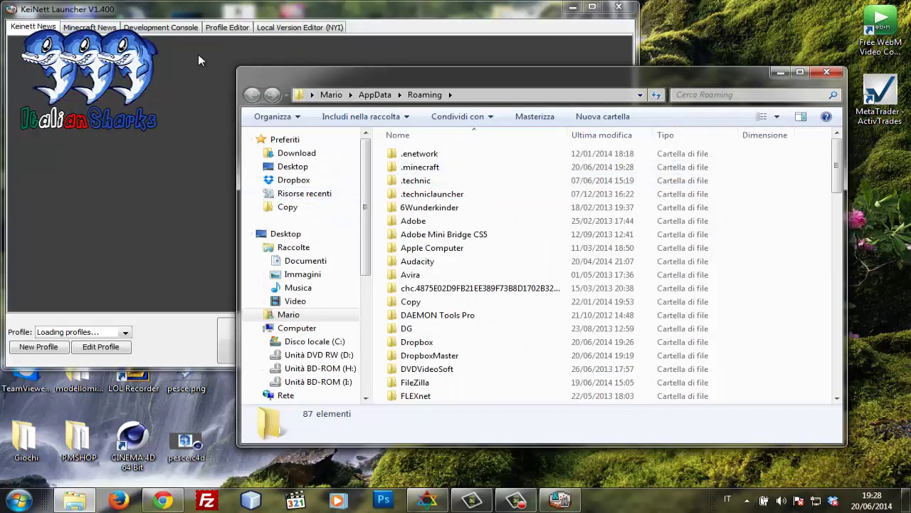
- Locate the .minecraft folder in Roaming, view its available actions and close the folder window
left_click(463, 169)
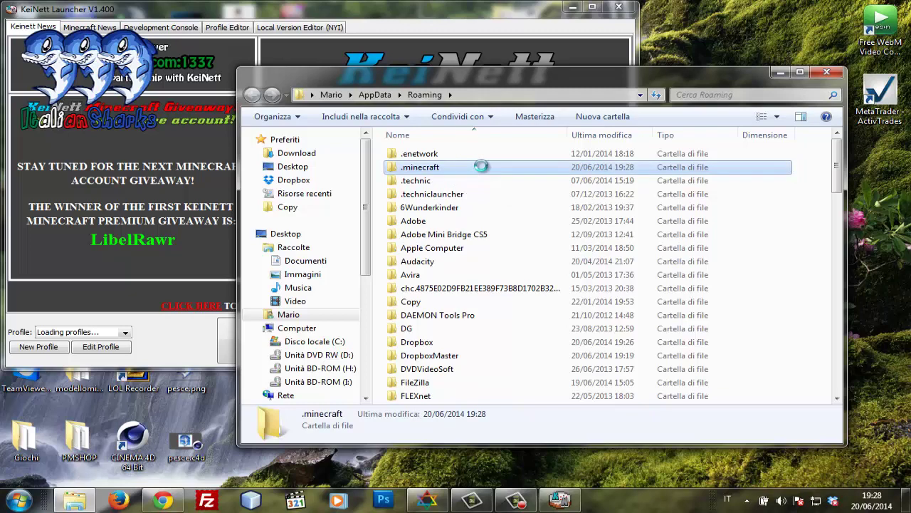
right_click(480, 166)
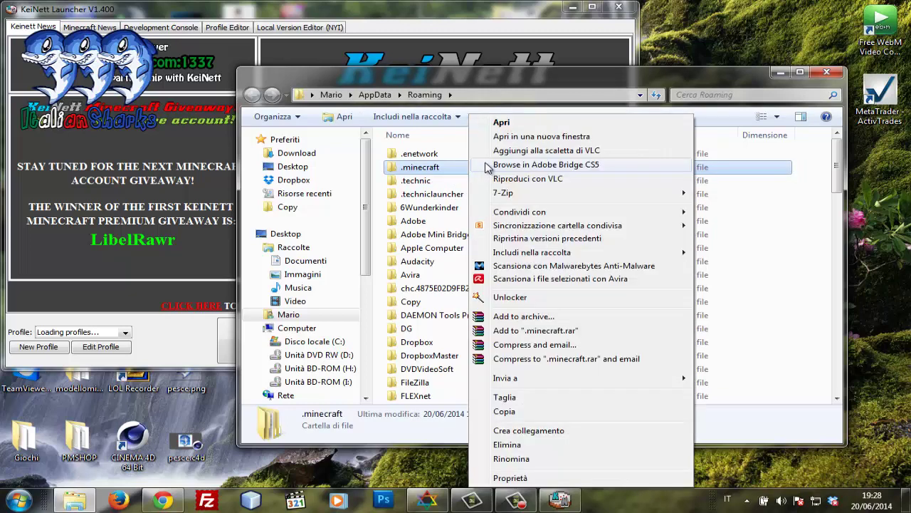
left_click(701, 81)
left_click(826, 72)
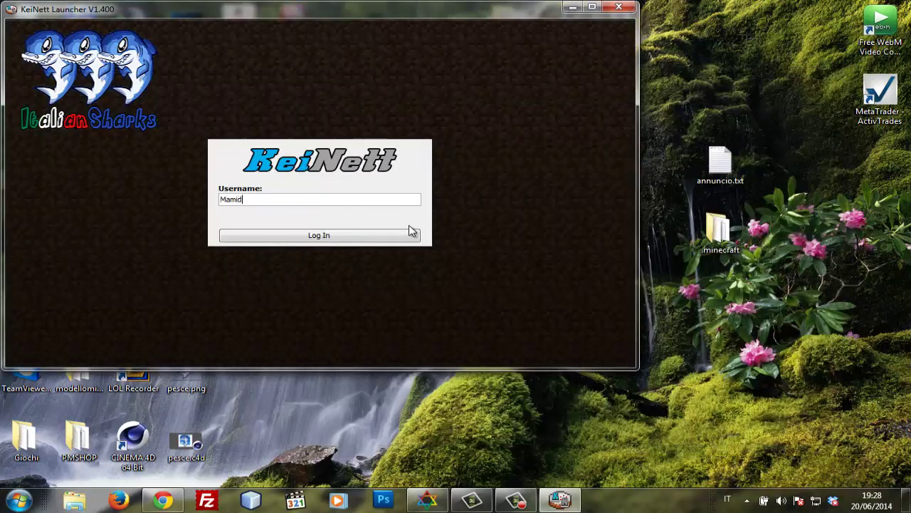
- Log in to the KeiNett launcher with the player's username and close the launcher
type("d")
key("Return")
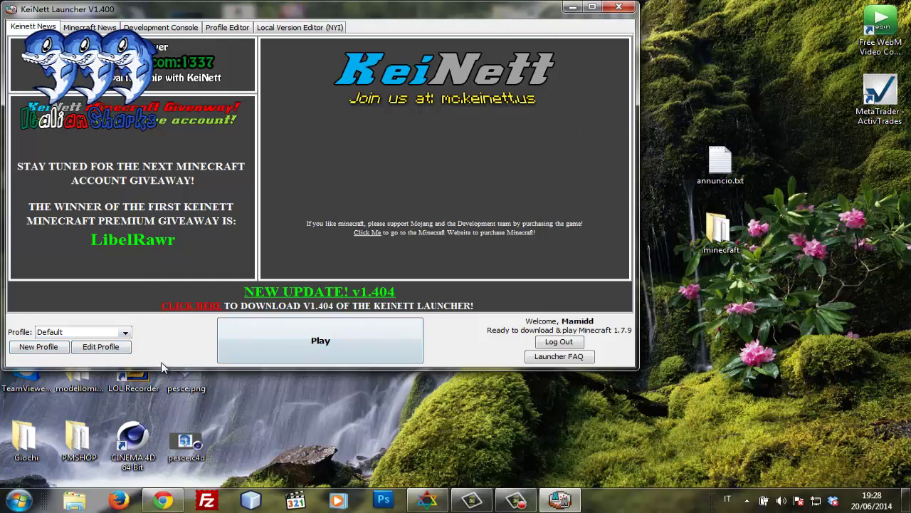
left_click(619, 9)
- Run ORIGINALE Minecraft.exe from the Giochi desktop folder, allow it to execute and close the folder
double_click(25, 436)
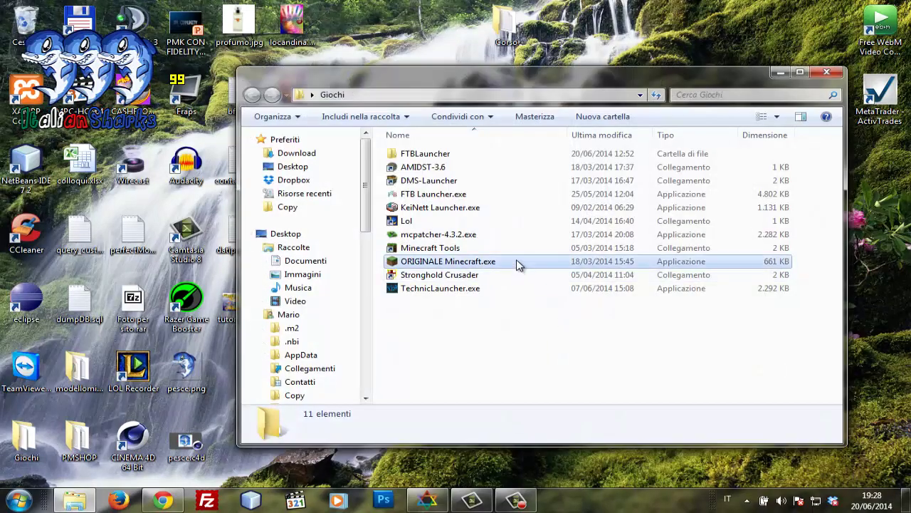
double_click(518, 262)
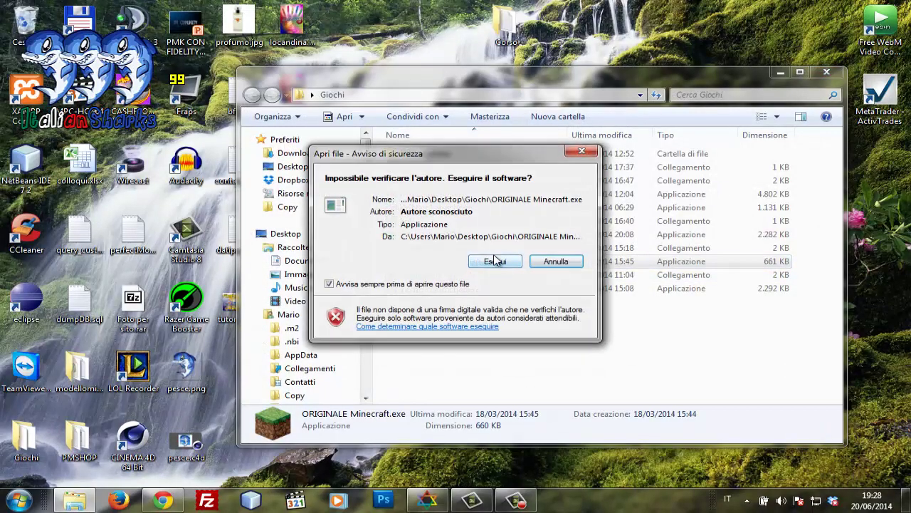
left_click(495, 261)
left_click(826, 71)
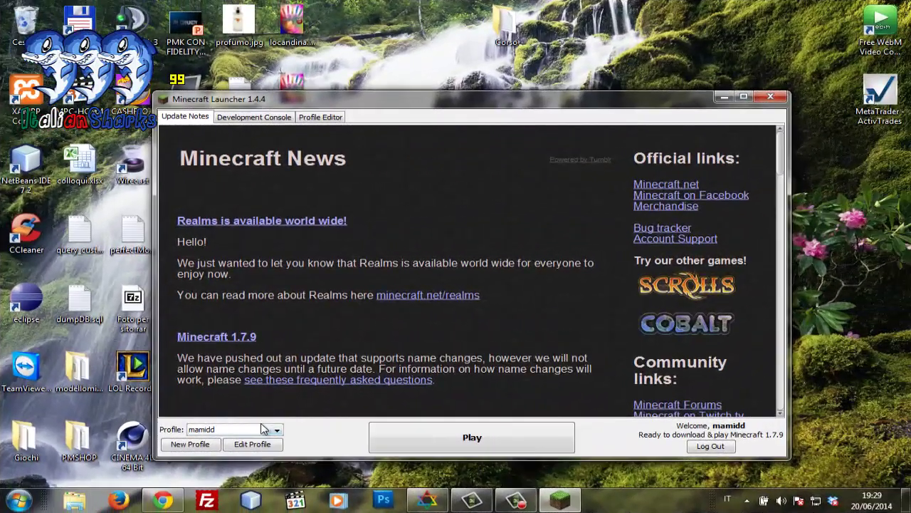
- Create and save a launcher profile named 1.6.4 that uses version release 1.6.4
left_click(194, 444)
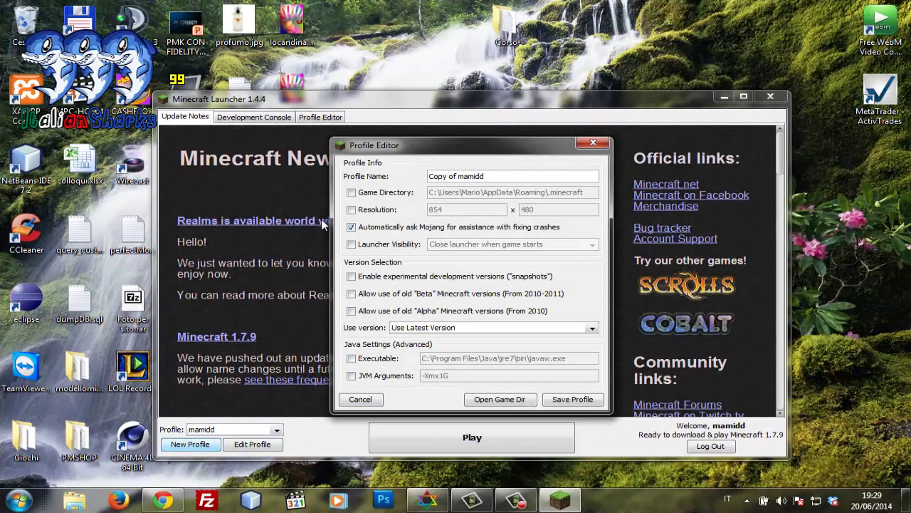
key("ctrl+a")
key("BackSpace")
left_click(469, 326)
left_click(463, 391)
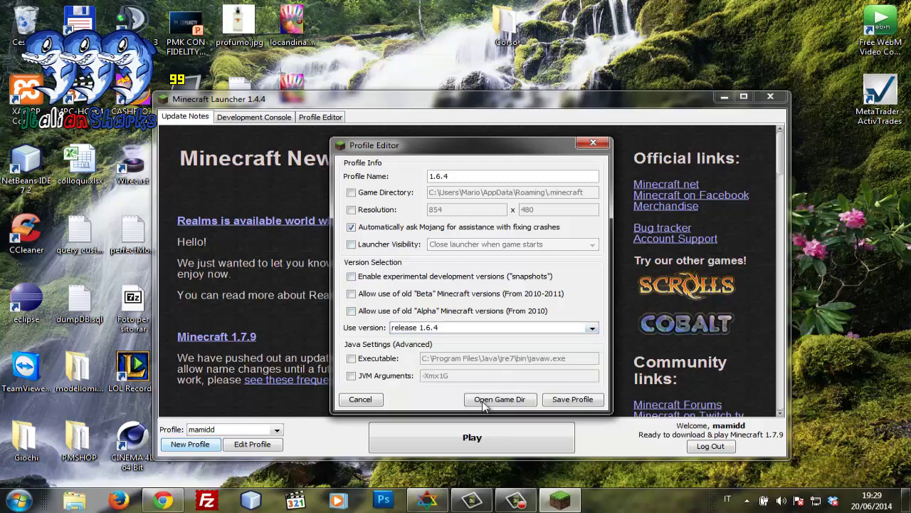
left_click(591, 400)
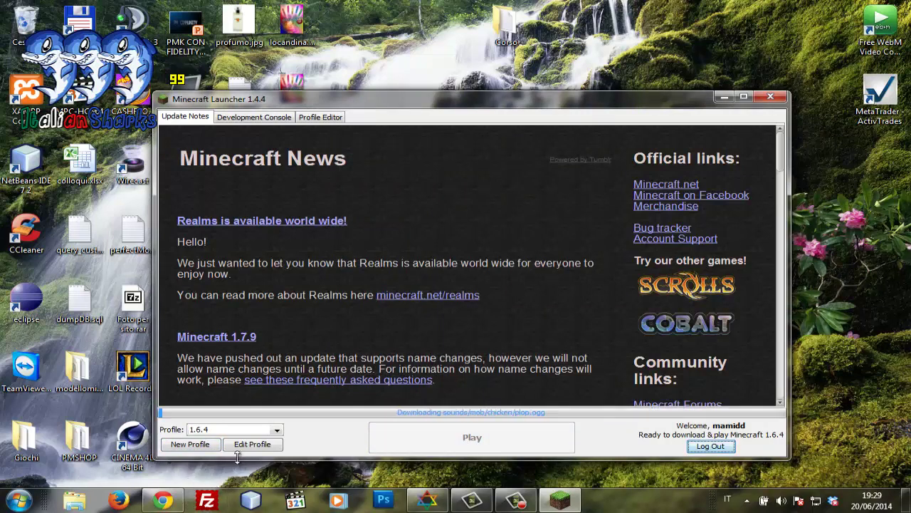
- Switch to Chrome, examine the Pixelmon 3.0.4 Lightweight entry on the pixelmonmod.com downloads page and minimize the browser
left_click(162, 501)
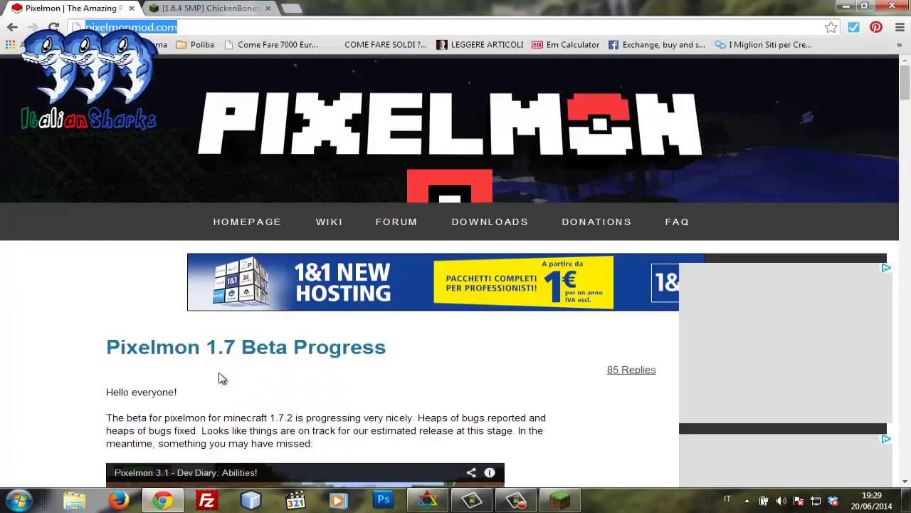
left_click(205, 29)
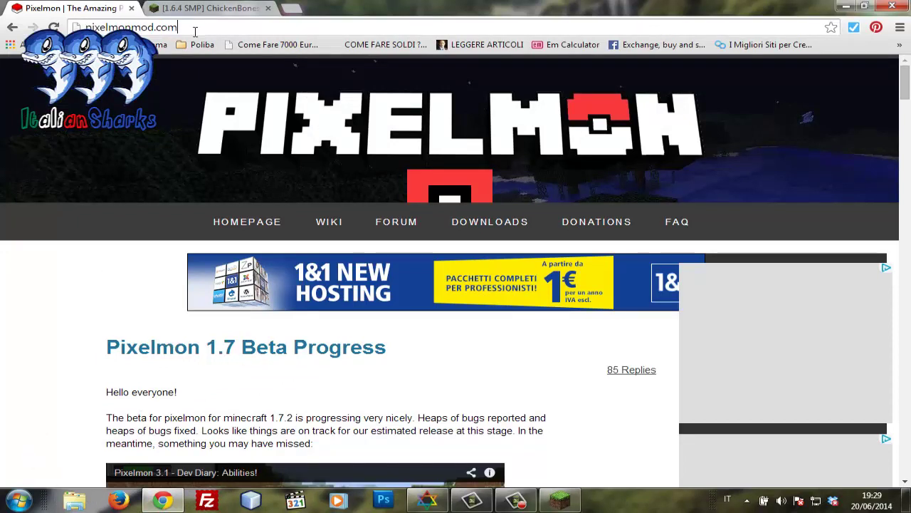
left_click(504, 224)
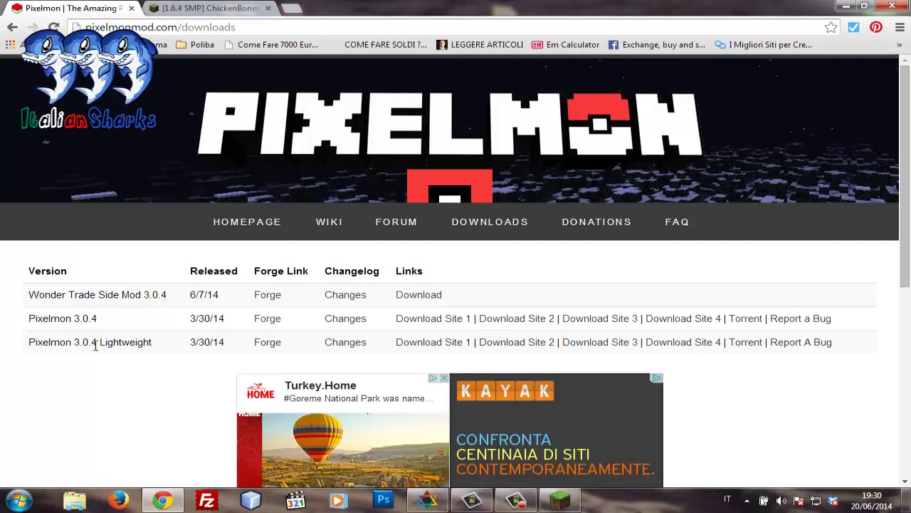
double_click(160, 341)
left_click(159, 346)
left_click(848, 6)
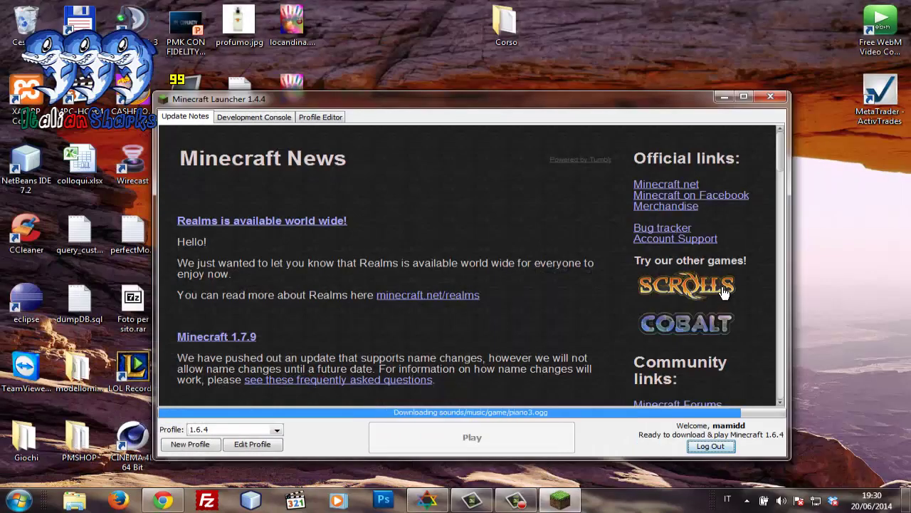
- Locate forge-1.6.4-9.11.1.965-installer (2).jar in the Download folder and close the folder window
key("super")
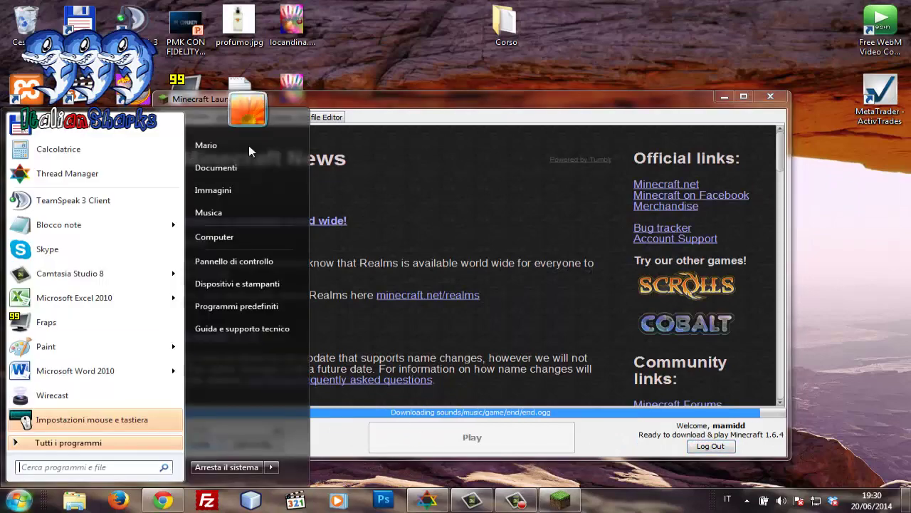
left_click(235, 165)
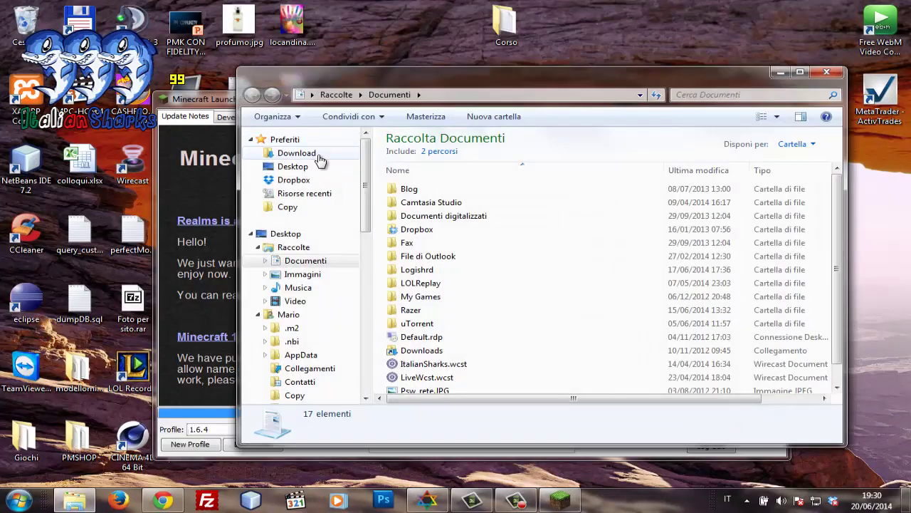
left_click(317, 153)
left_click(516, 246)
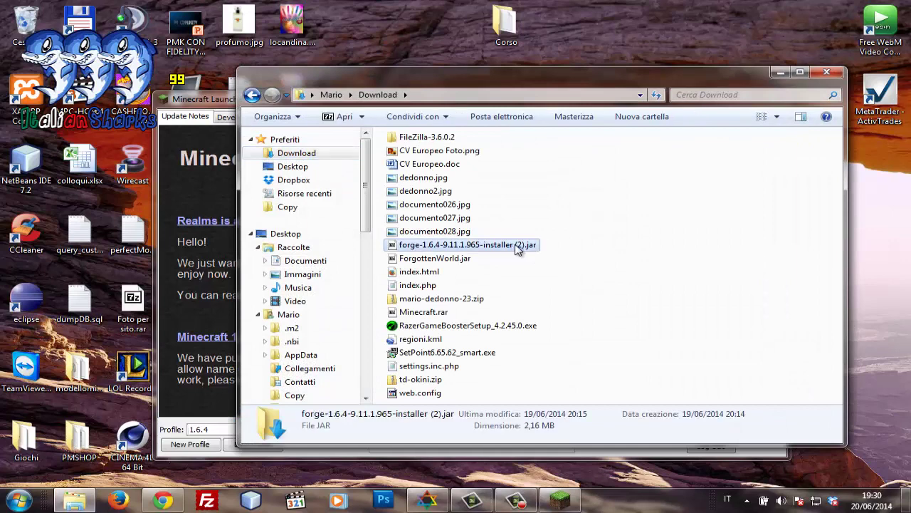
left_click(648, 262)
left_click(828, 73)
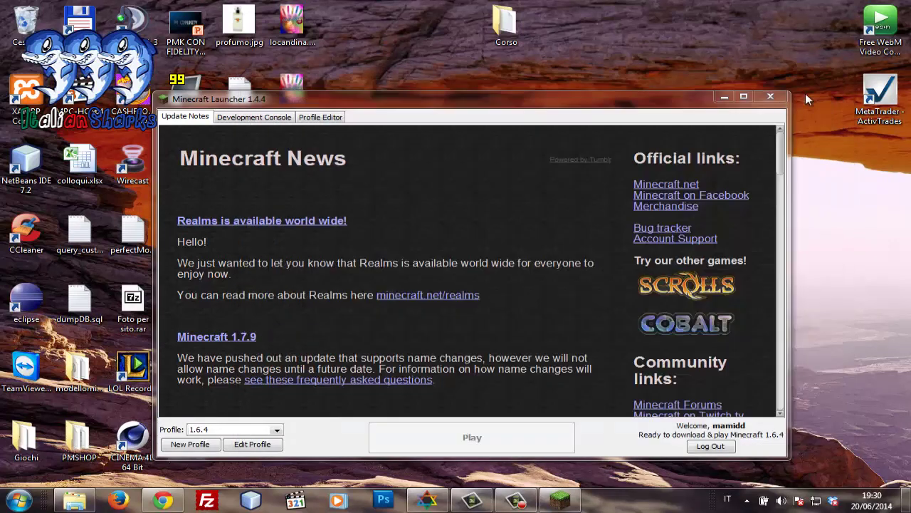
- Minimize the launcher, then open the desktop's .minecraft folder and the .minecraft folder inside %appdata%
left_click(723, 101)
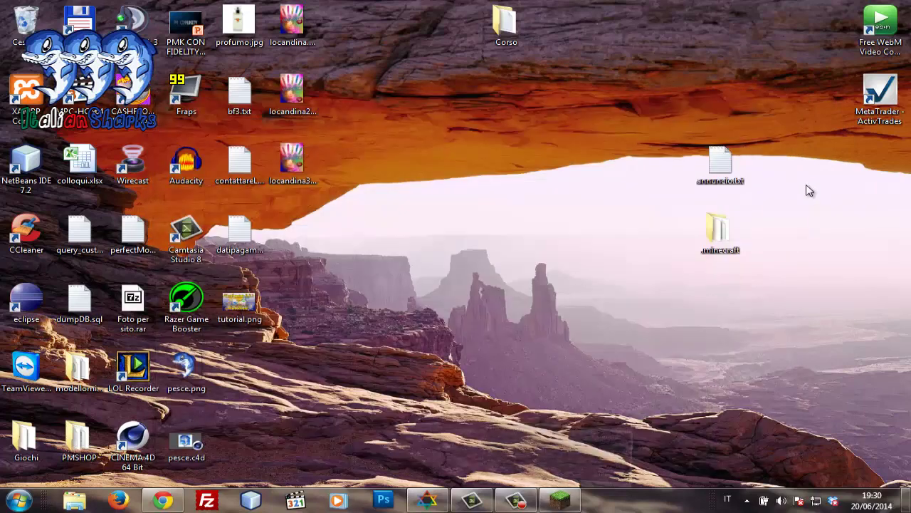
double_click(729, 237)
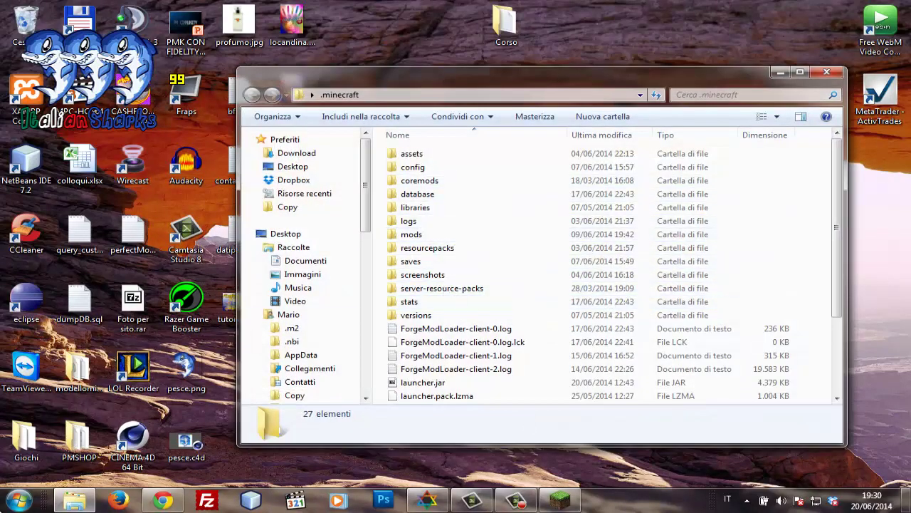
left_click(20, 501)
type("%app")
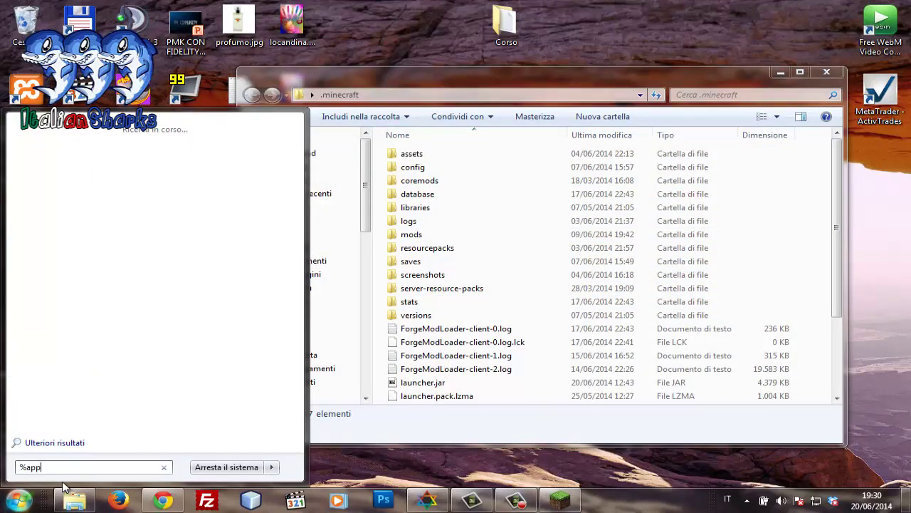
type("data%")
key("Return")
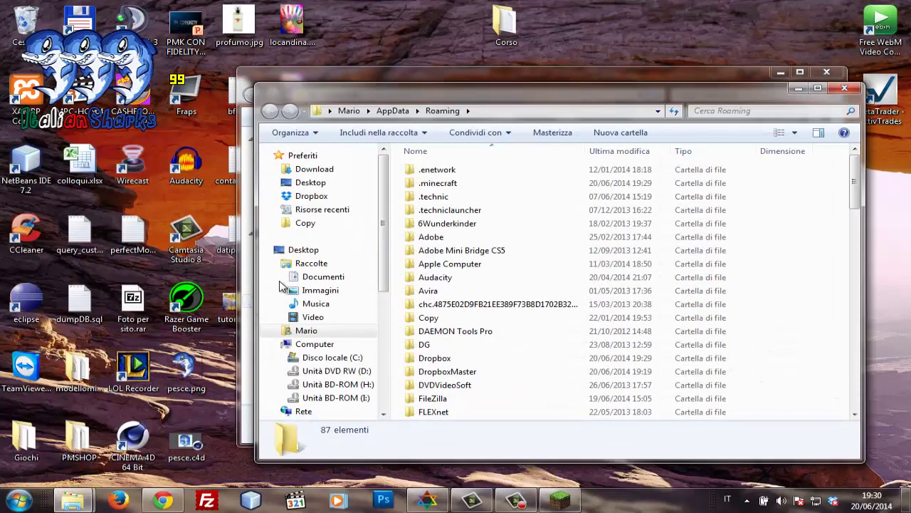
double_click(501, 184)
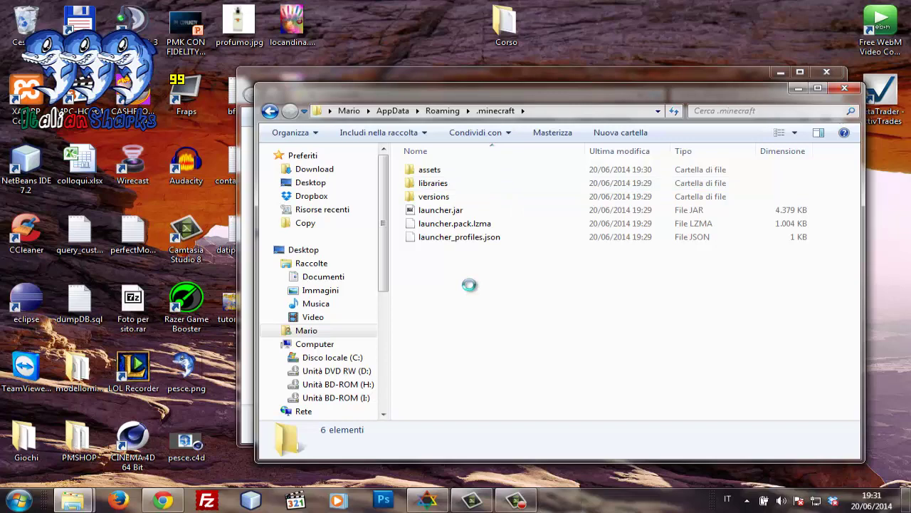
- Create a new folder named mods inside the Roaming .minecraft folder
right_click(469, 285)
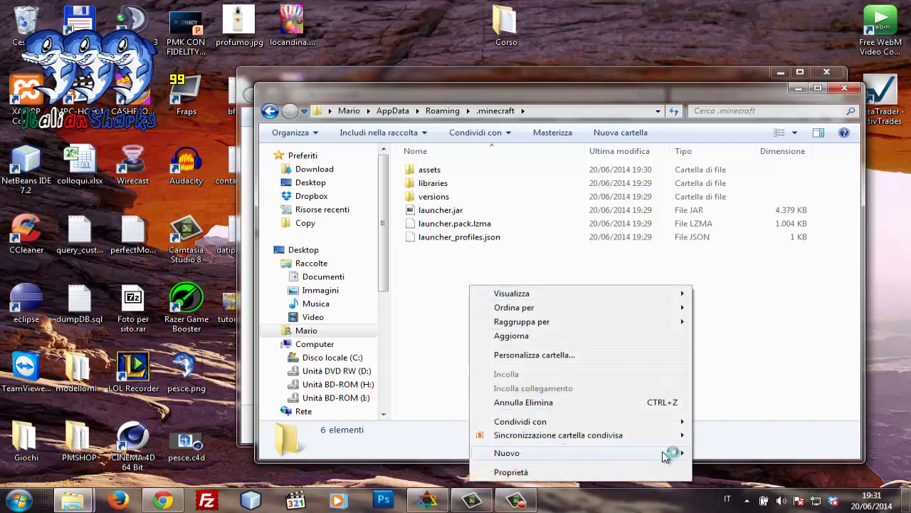
mouse_move(687, 453)
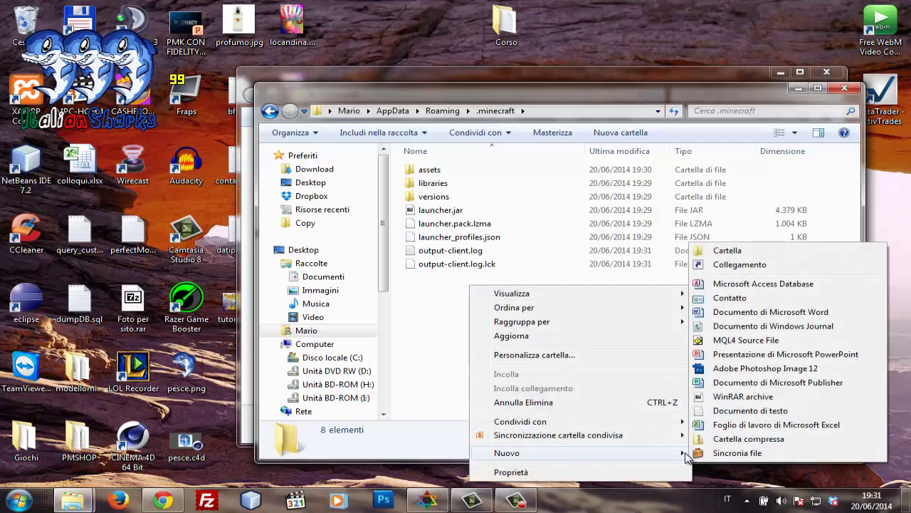
left_click(740, 250)
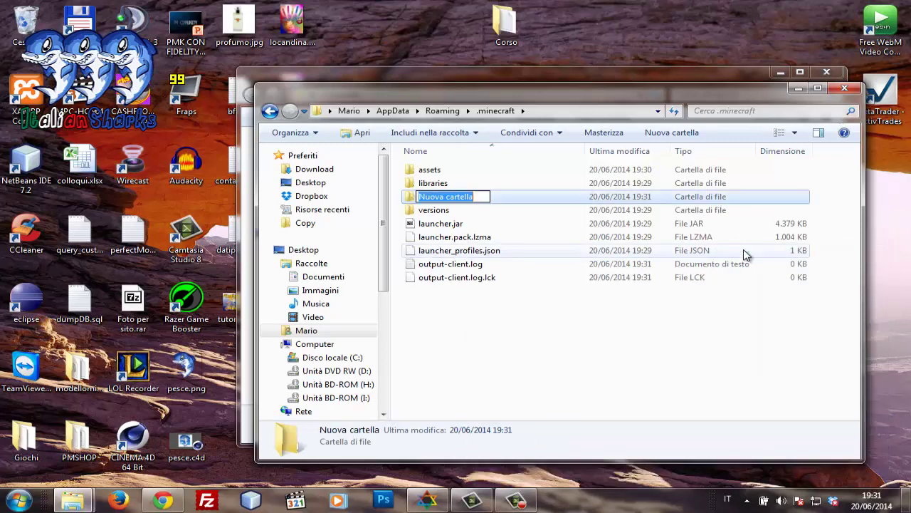
type("mods")
key("Return")
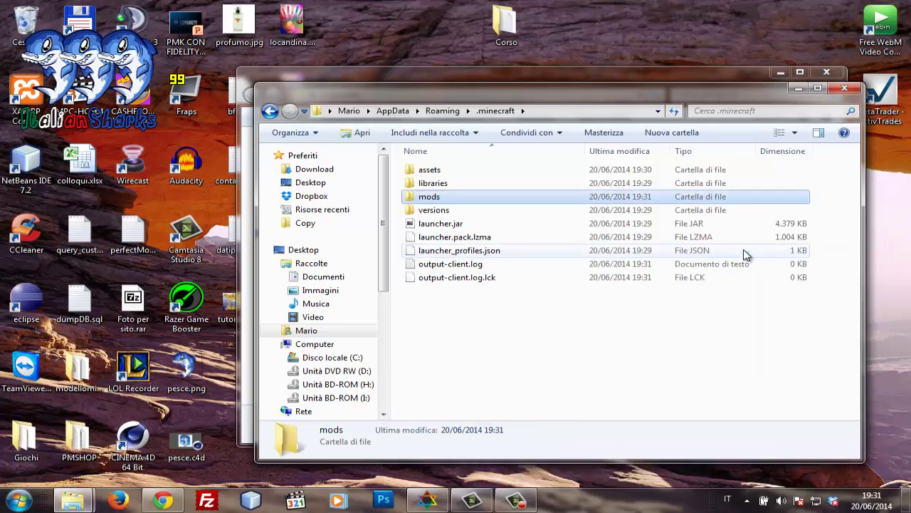
- Create a new folder named 1.6.4 inside the Roaming .minecraft\mods folder
key("Return")
right_click(550, 266)
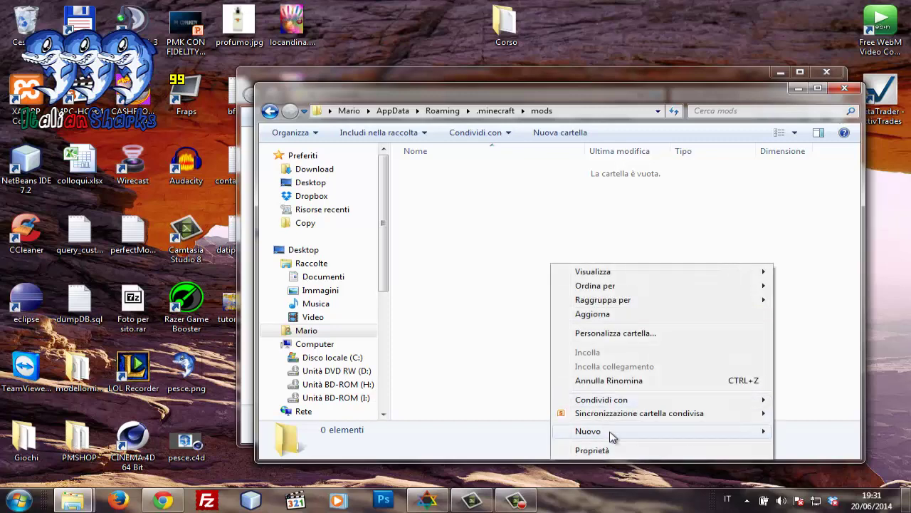
mouse_move(612, 436)
left_click(425, 237)
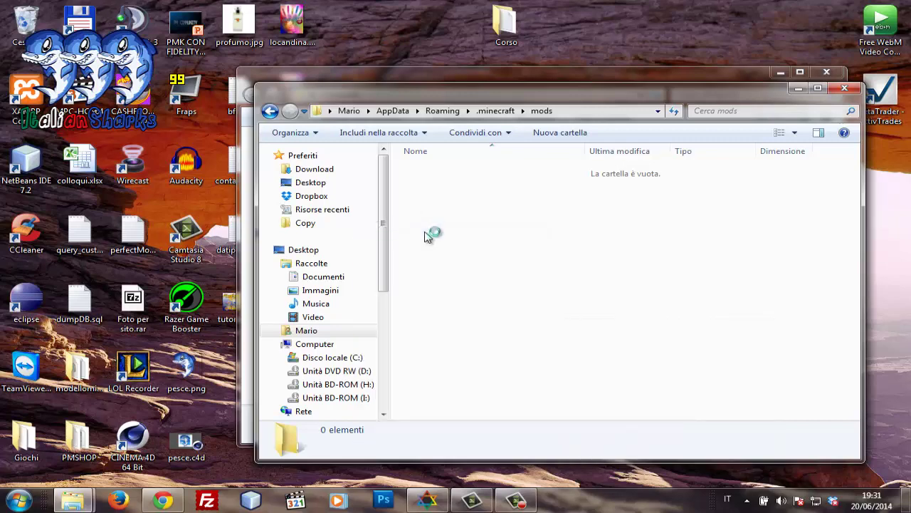
type("1.")
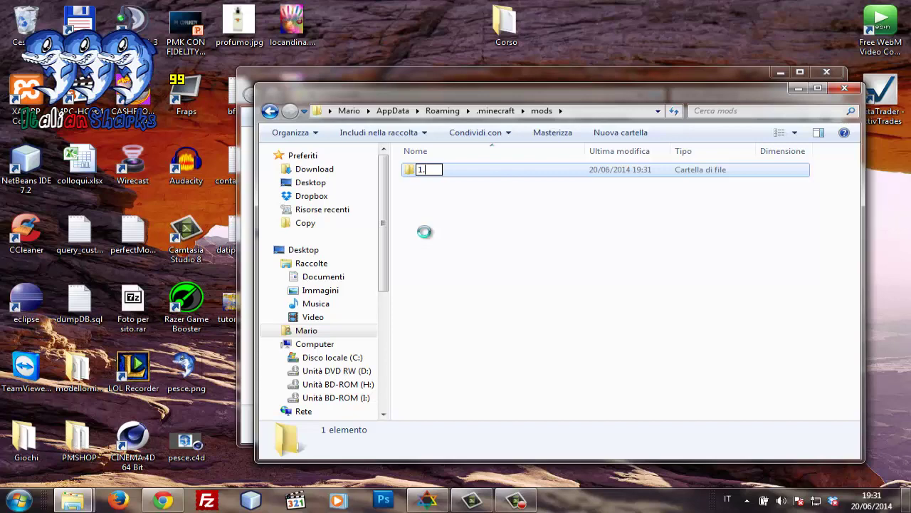
type("6.4")
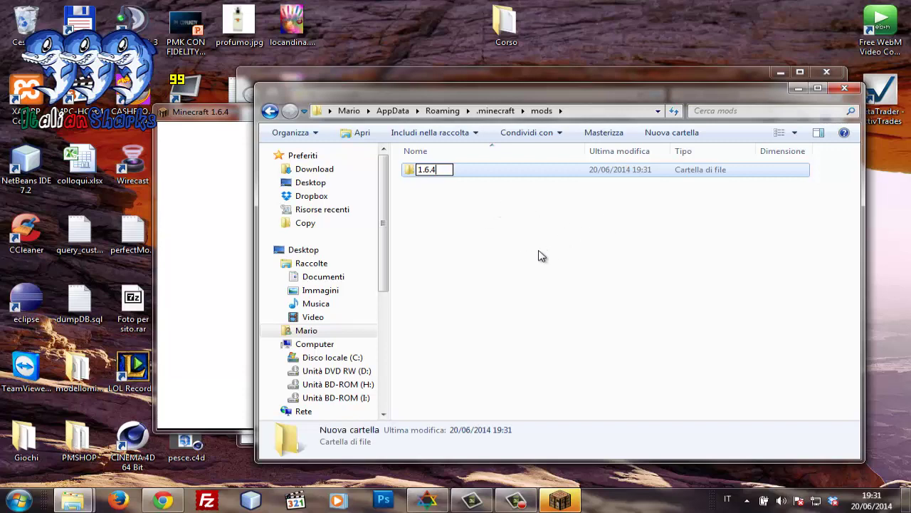
left_click(509, 270)
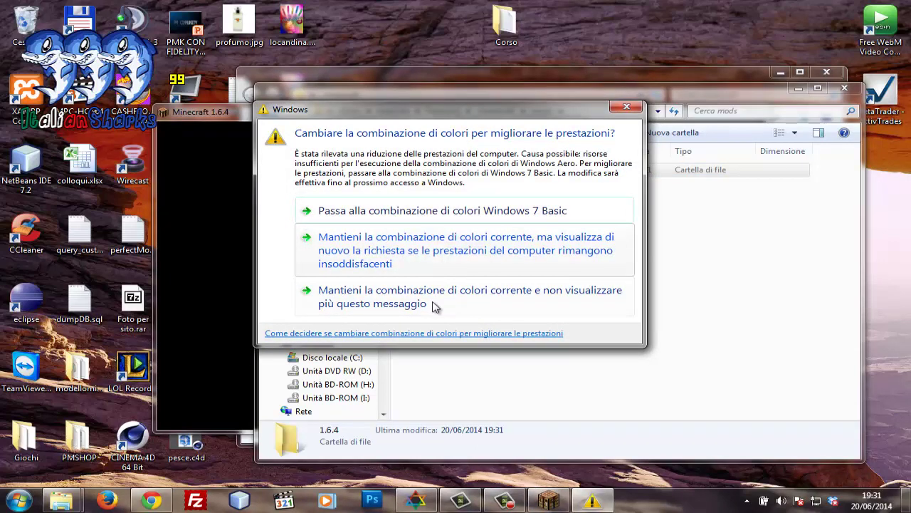
- Keep the current Windows colour scheme without showing the message again, and quit Minecraft 1.6.4, closing the remaining .minecraft window
left_click(457, 300)
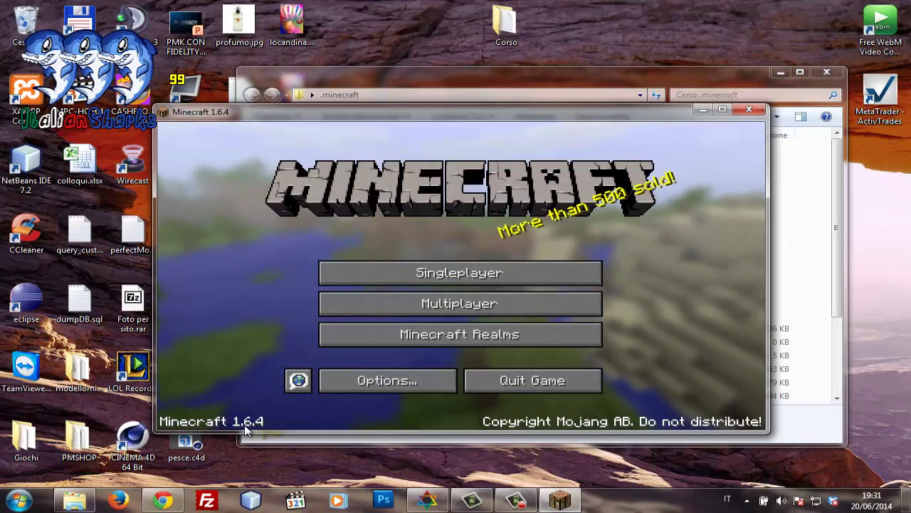
left_click(536, 382)
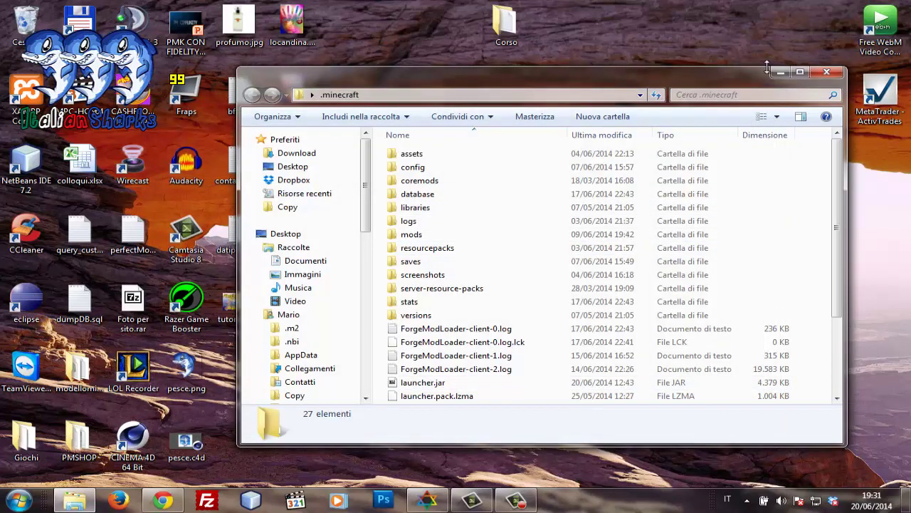
left_click(826, 72)
- Open forge-1.6.4-9.11.1.965-installer (2).jar from the Download folder with Java(TM) Platform SE binary
left_click(18, 501)
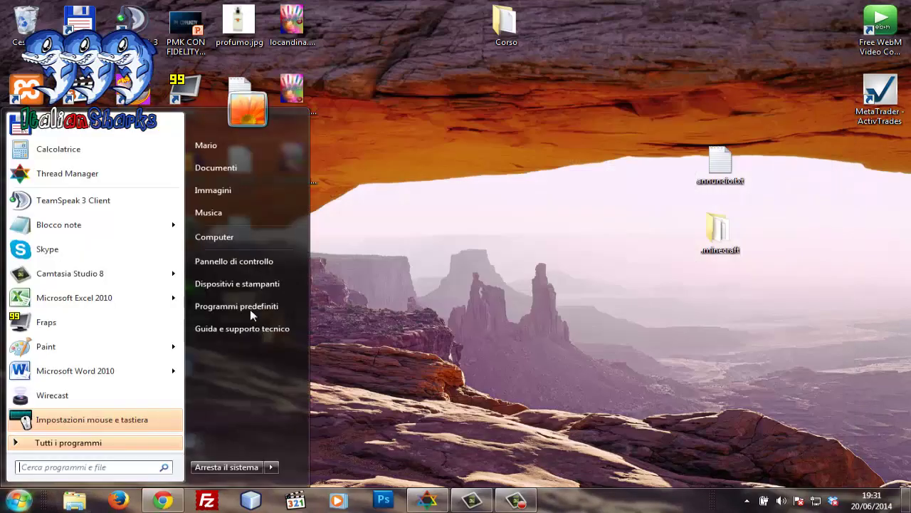
left_click(270, 170)
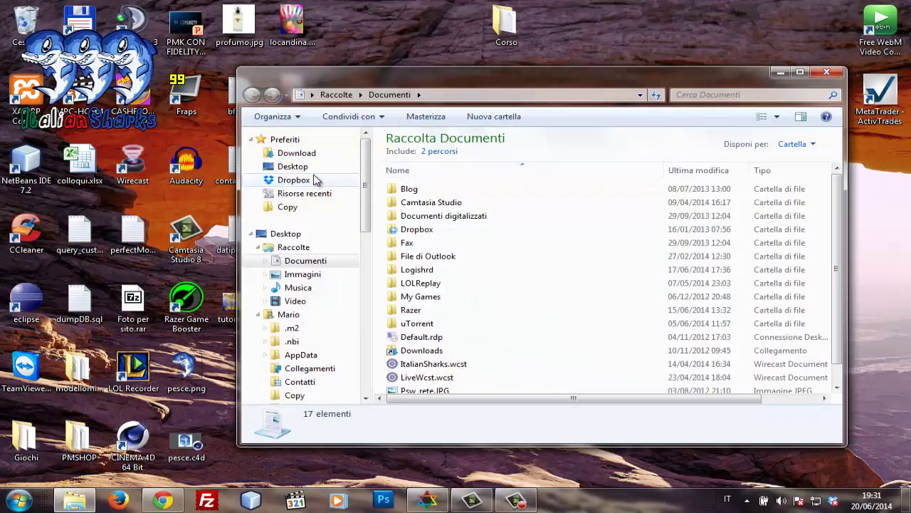
left_click(296, 153)
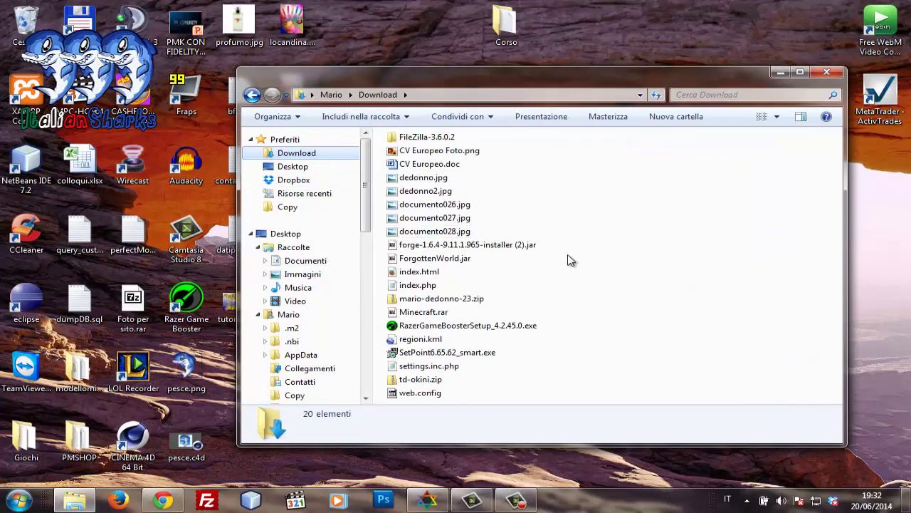
left_click(454, 248)
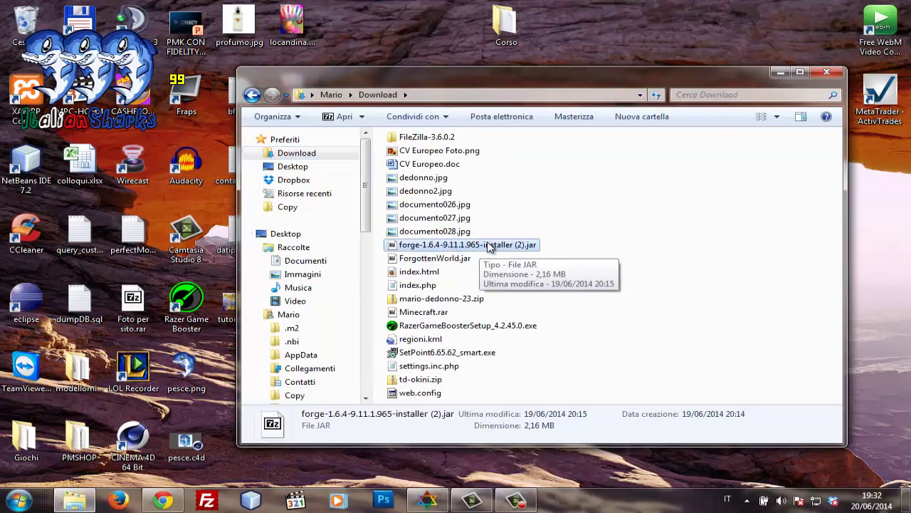
double_click(488, 245)
right_click(488, 244)
mouse_move(570, 232)
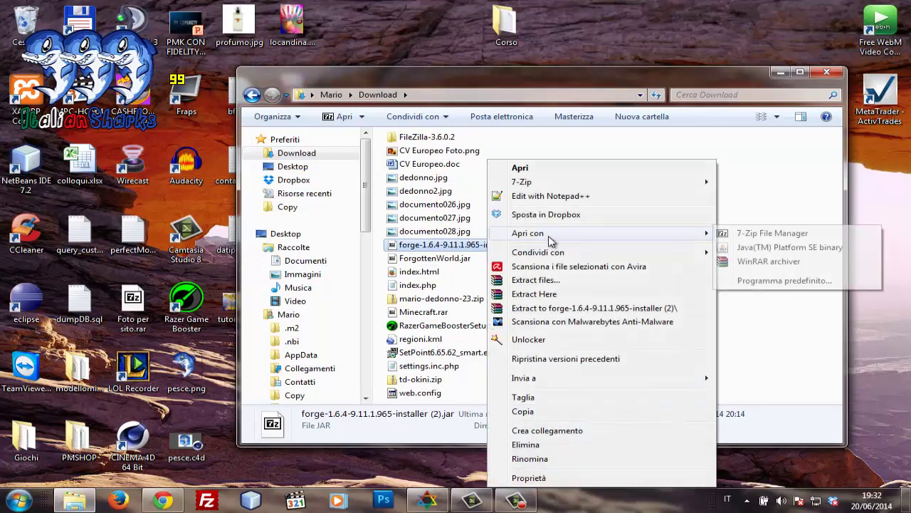
left_click(774, 247)
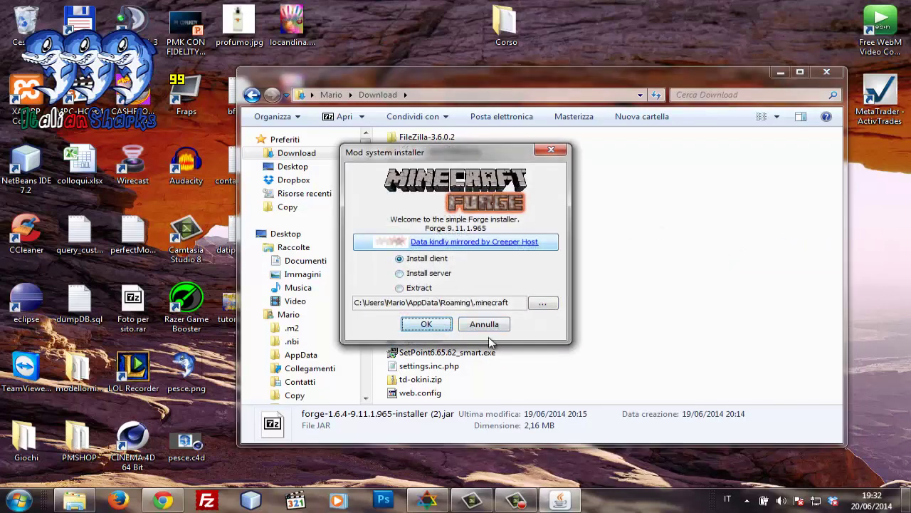
- Install the Forge 9.11.1.965 client into the Roaming .minecraft directory and close the Download folder
left_click(426, 325)
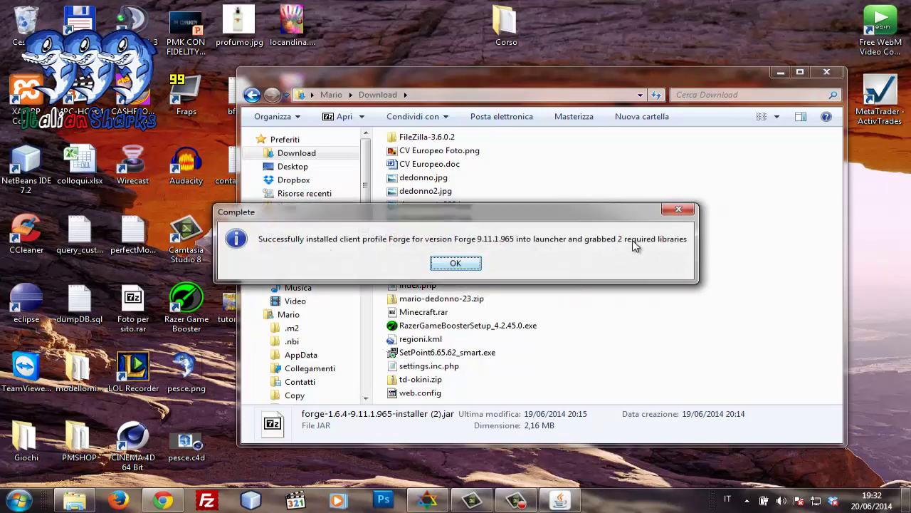
left_click(451, 263)
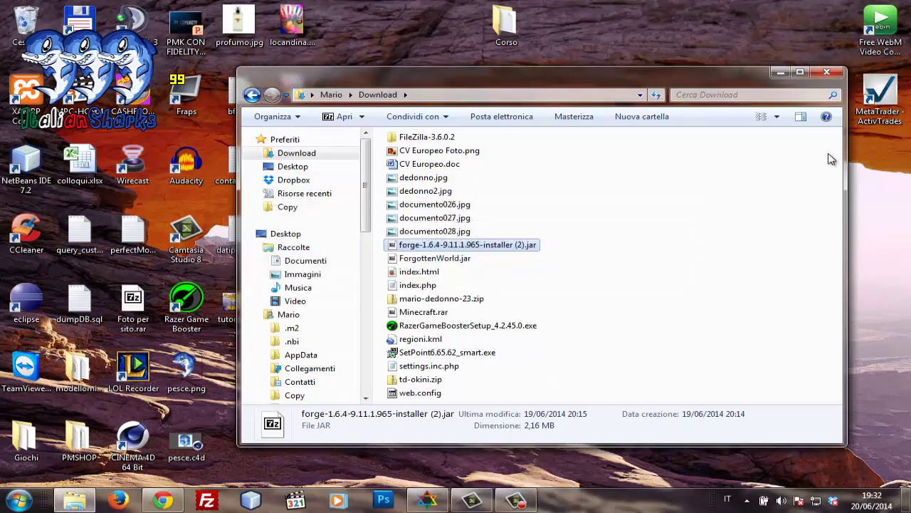
left_click(827, 71)
- Run ORIGINALE Minecraft.exe from the desktop's Giochi folder, allowing it past the security warning, and close the folder window
left_click(4, 449)
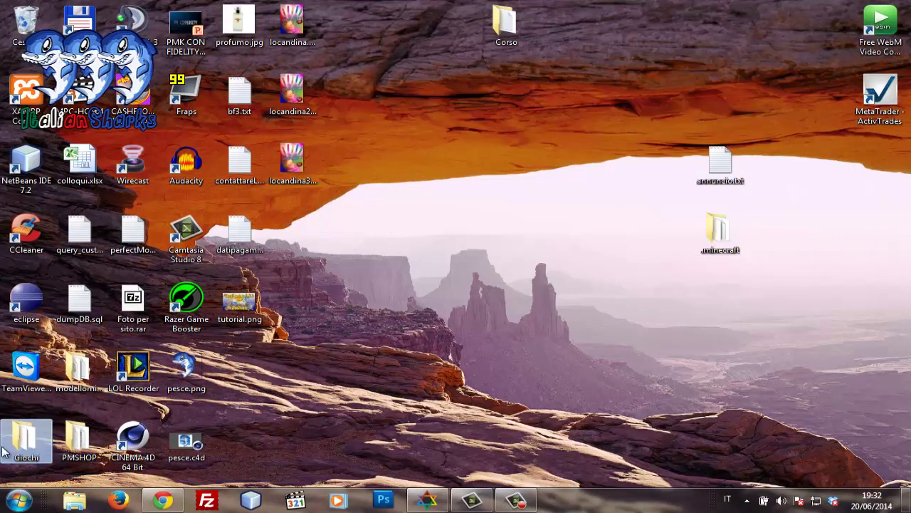
double_click(23, 439)
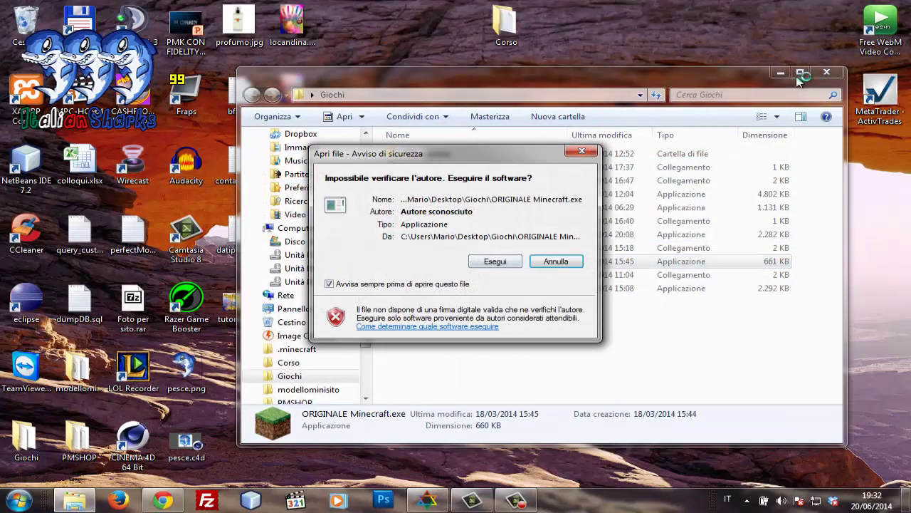
left_click(510, 264)
left_click(818, 74)
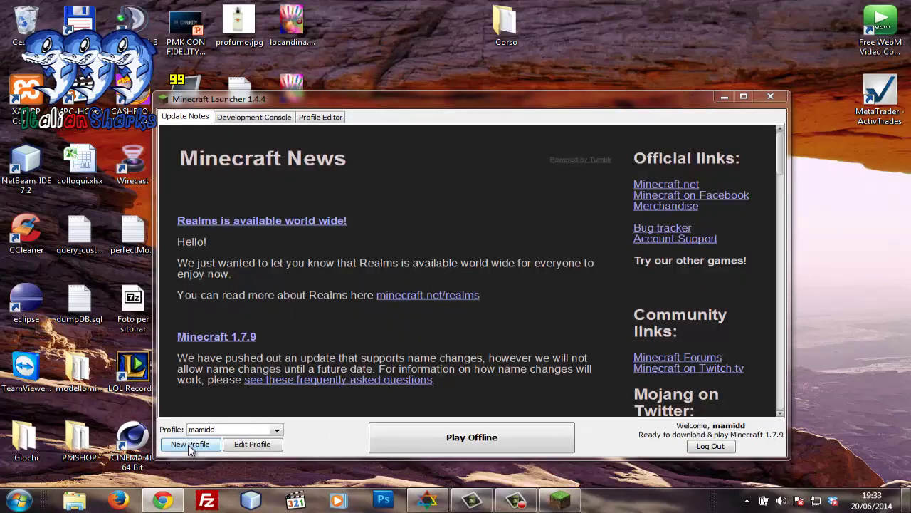
- Create and save a launcher profile named 1.6.4 Forge that uses release 1.6.4-Forge9.11.1.965
left_click(189, 444)
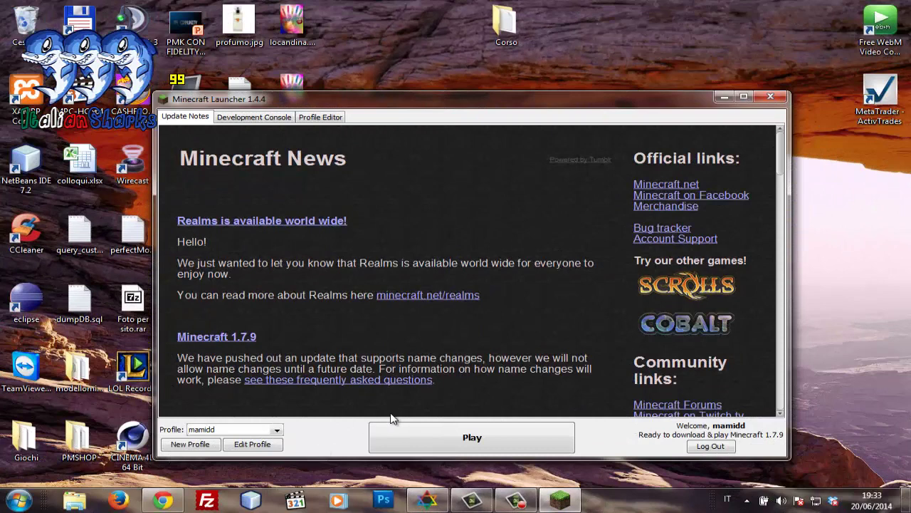
left_click(179, 445)
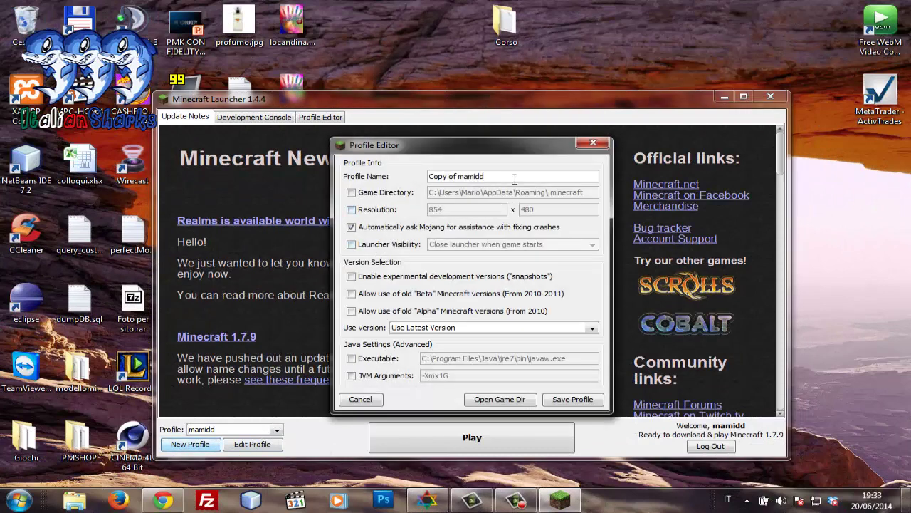
left_click_drag(504, 174, 294, 175)
type("1.6.4 Forge")
left_click(467, 328)
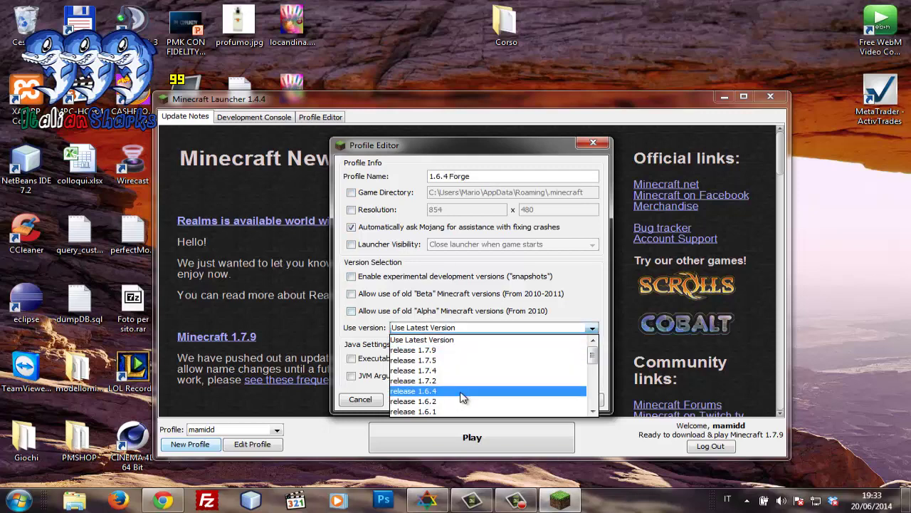
scroll(484, 381, "down", 2)
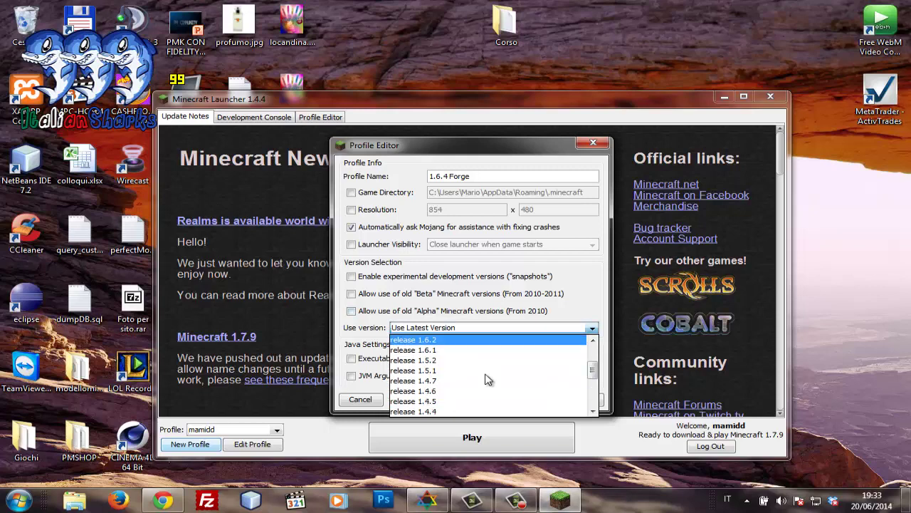
scroll(485, 379, "down", 5)
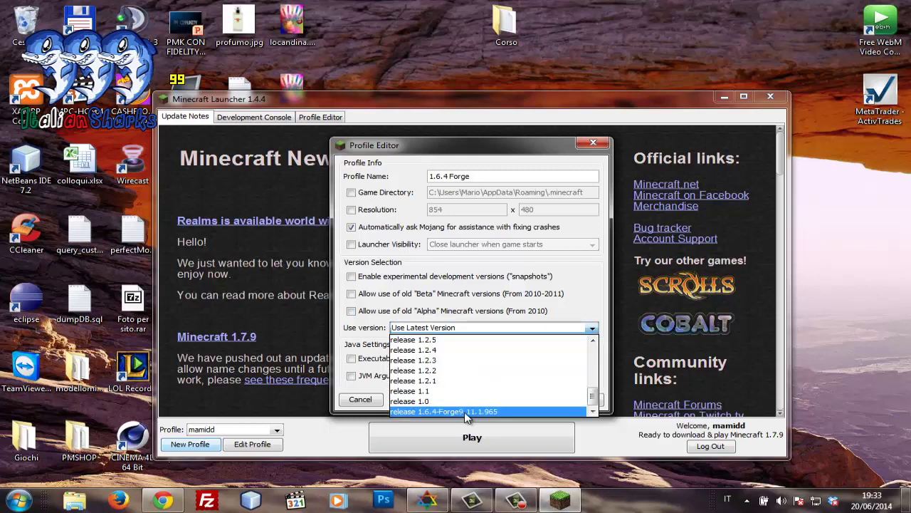
left_click(465, 412)
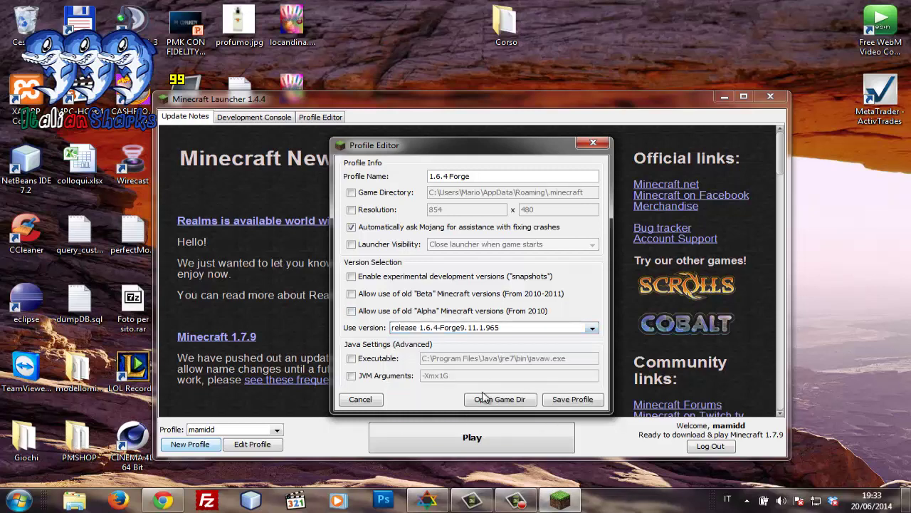
left_click(578, 399)
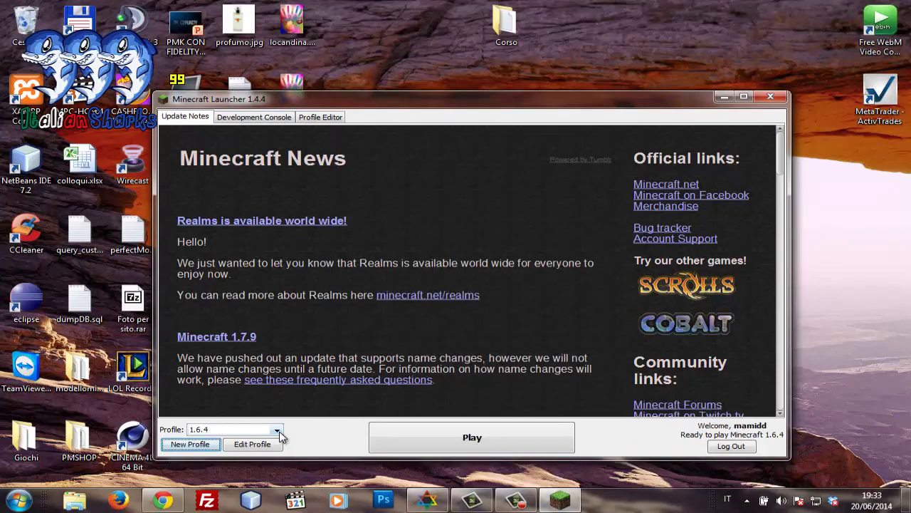
- View the launcher's list of available profiles and minimize the launcher, leaving Chrome minimized as well
left_click(278, 431)
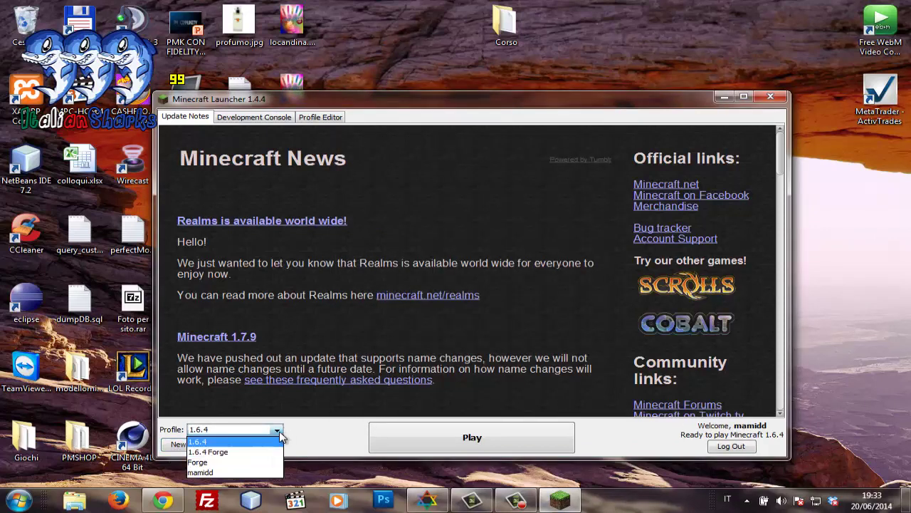
left_click(279, 433)
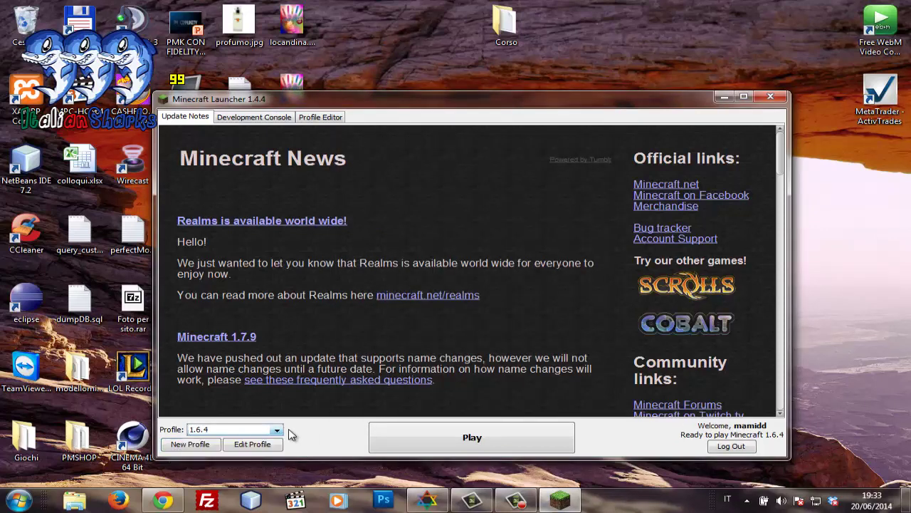
left_click(724, 97)
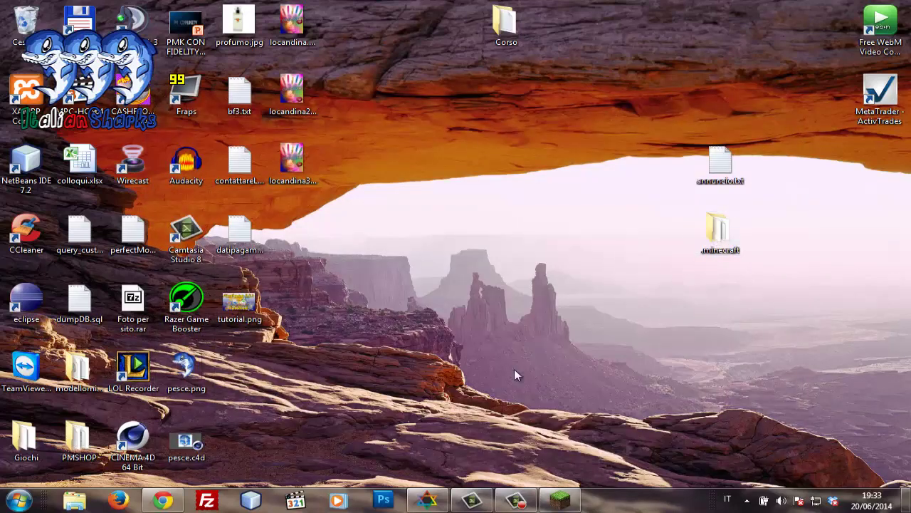
left_click(163, 500)
left_click(163, 500)
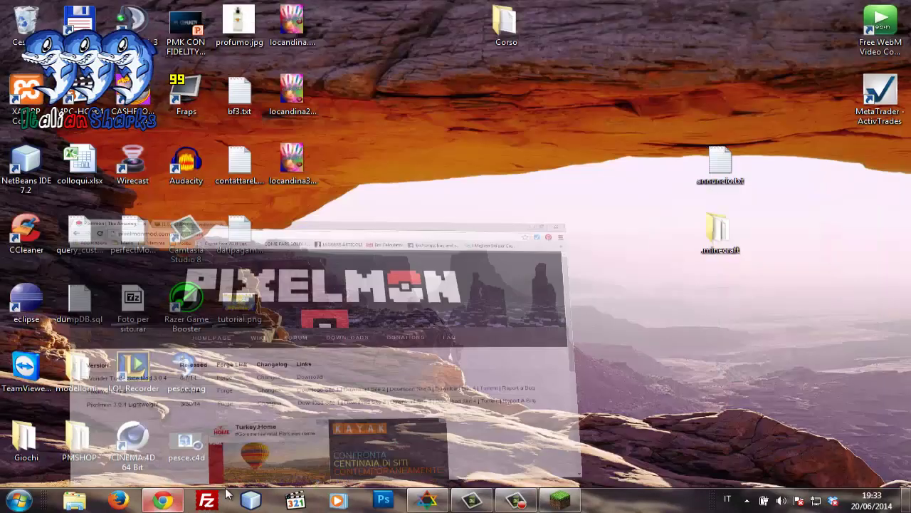
- Select CodeChickenCore 0.9.0.9.jar, NotEnoughItems-1.6.1.9-pixel3.jar and Pixelmon 3.0.4.zip in the desktop's .minecraft\mods\1.6.4 folder and close its window
double_click(720, 235)
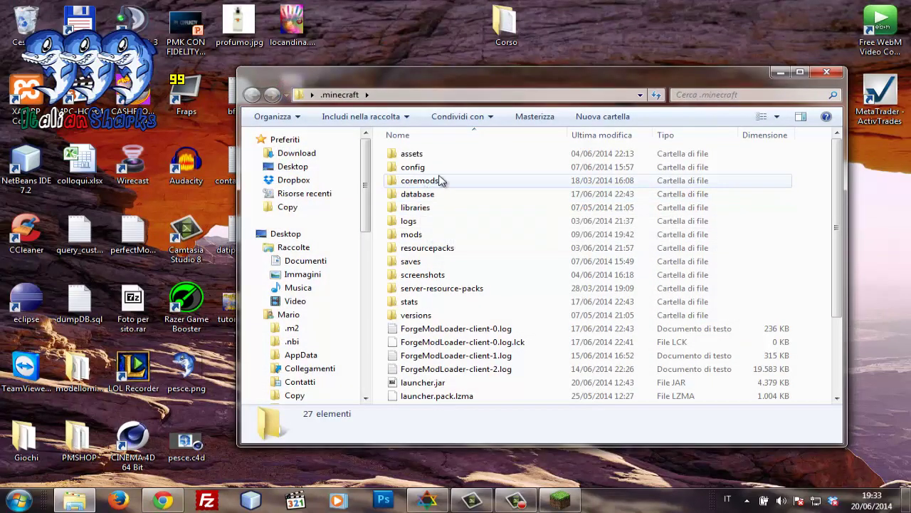
double_click(455, 236)
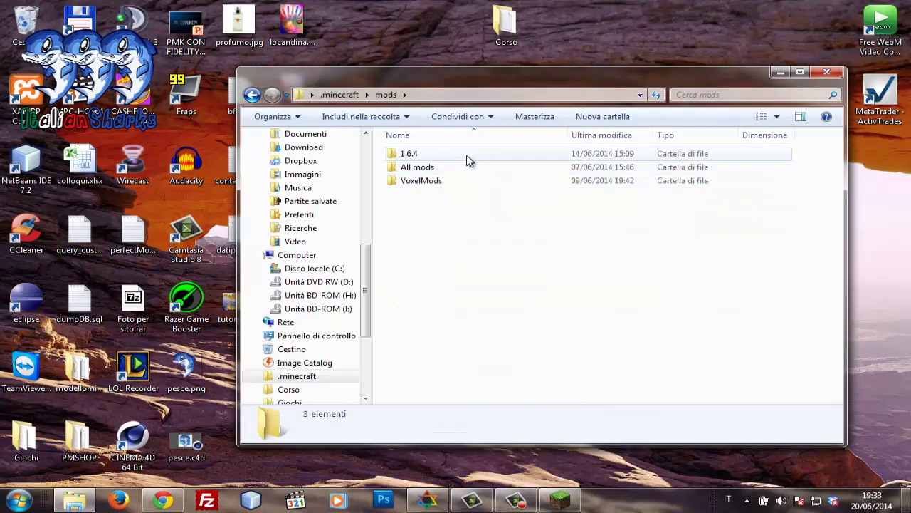
double_click(465, 153)
left_click(494, 155)
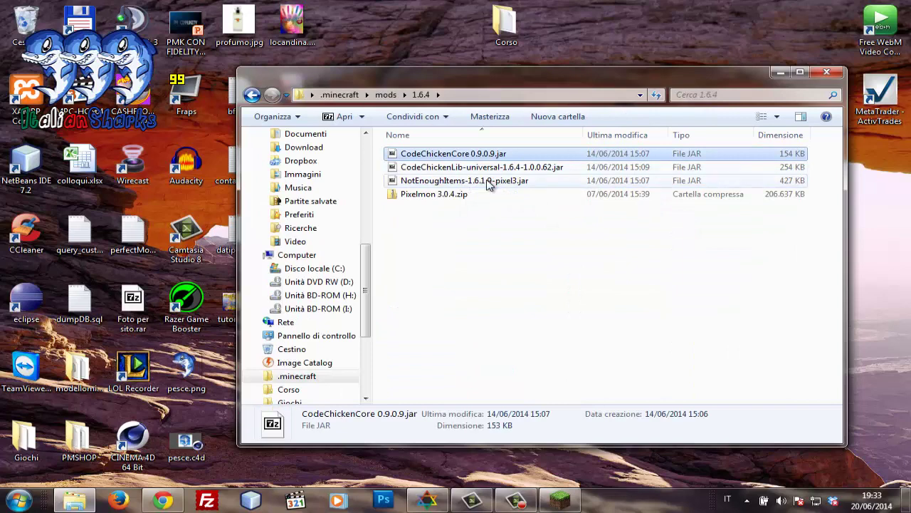
left_click(482, 194, "ctrl")
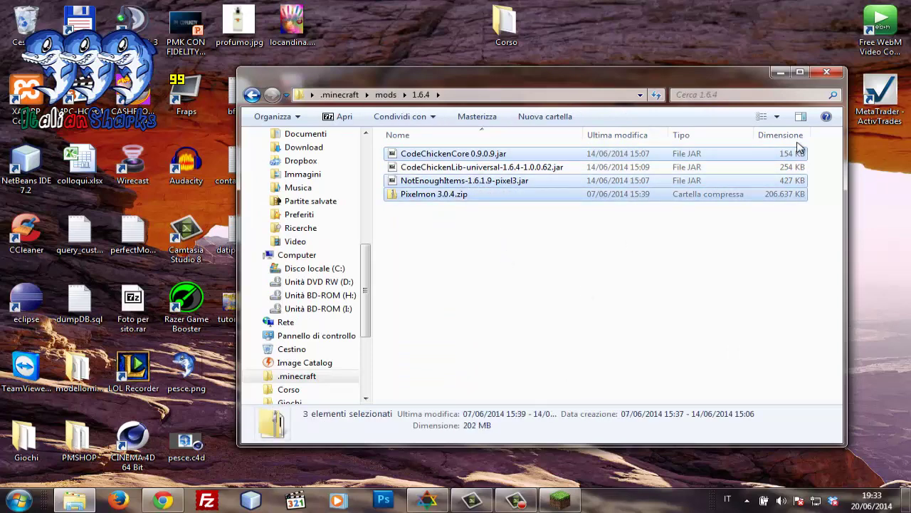
left_click(822, 72)
- Open the Roaming application data folder by searching for %appdata%
left_click(19, 501)
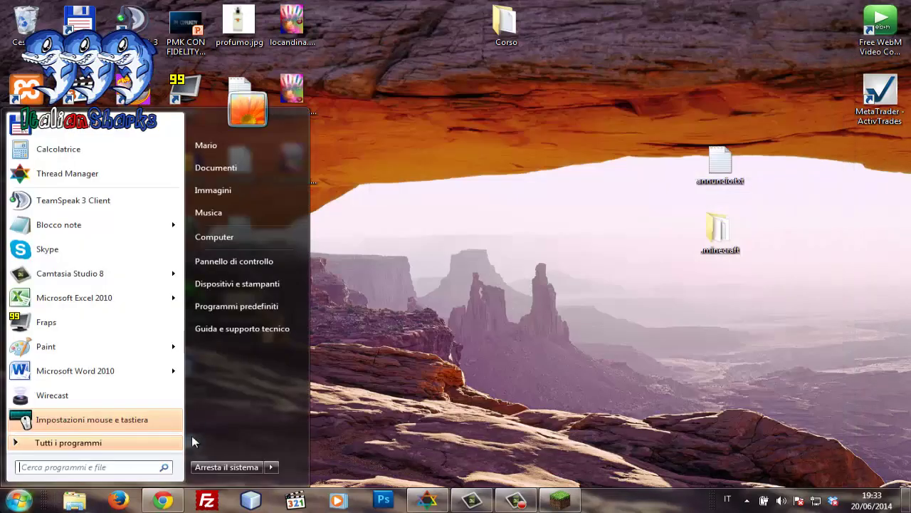
left_click(117, 469)
type("%appd")
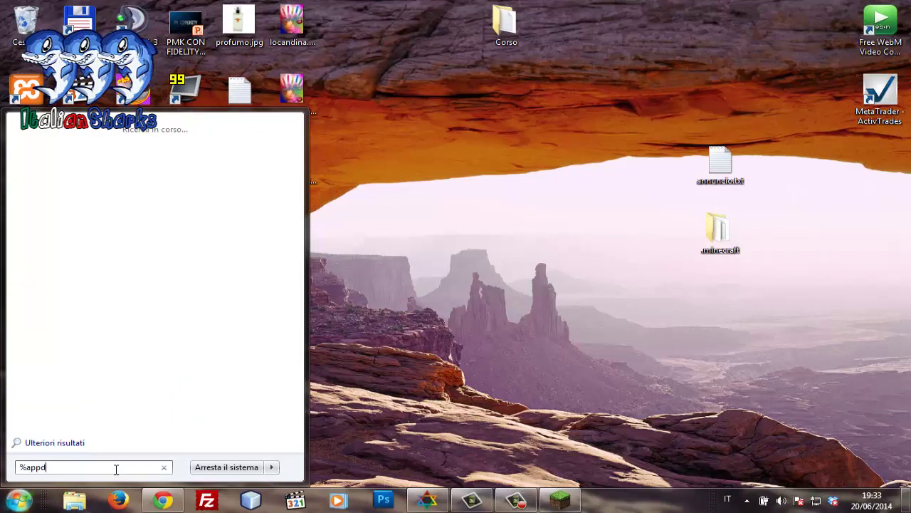
type("ata%")
key("Return")
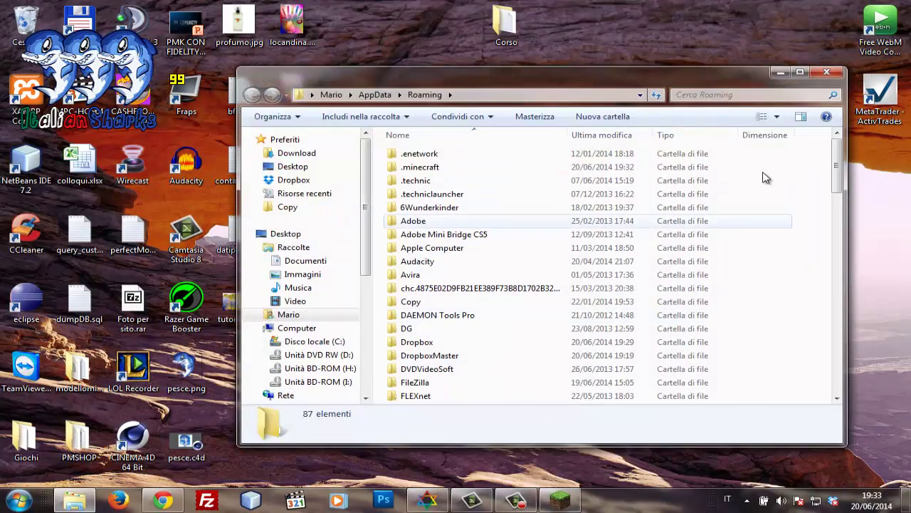
- Copy the CodeChickenCore, NotEnoughItems and Pixelmon files into Roaming's .minecraft\mods\1.6.4 folder
double_click(455, 170)
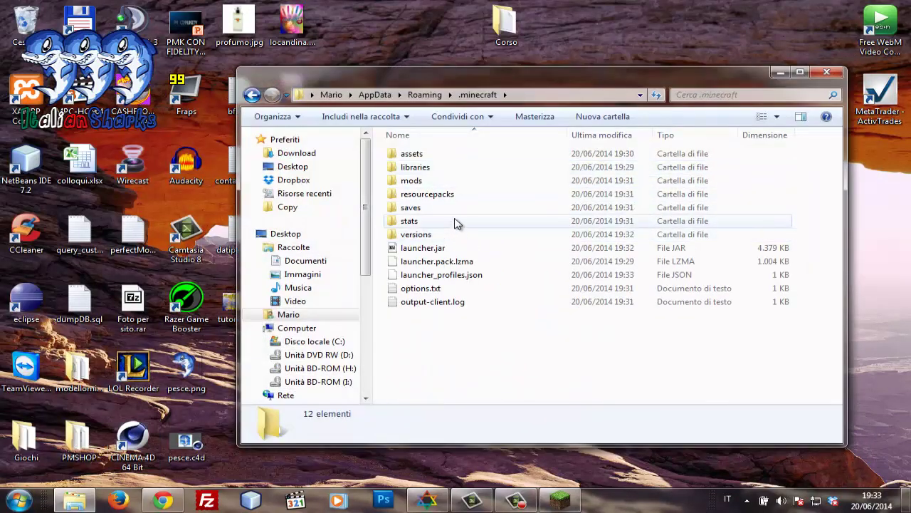
double_click(456, 181)
double_click(459, 157)
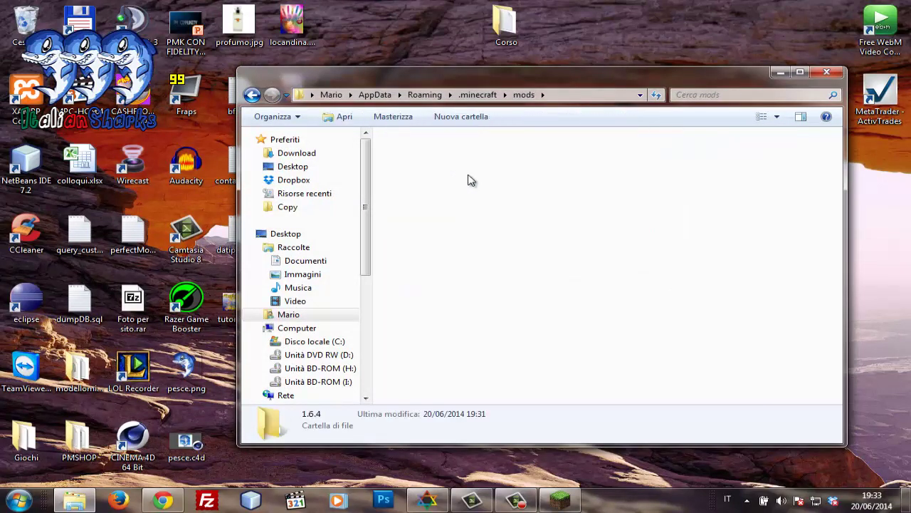
key("ctrl+v")
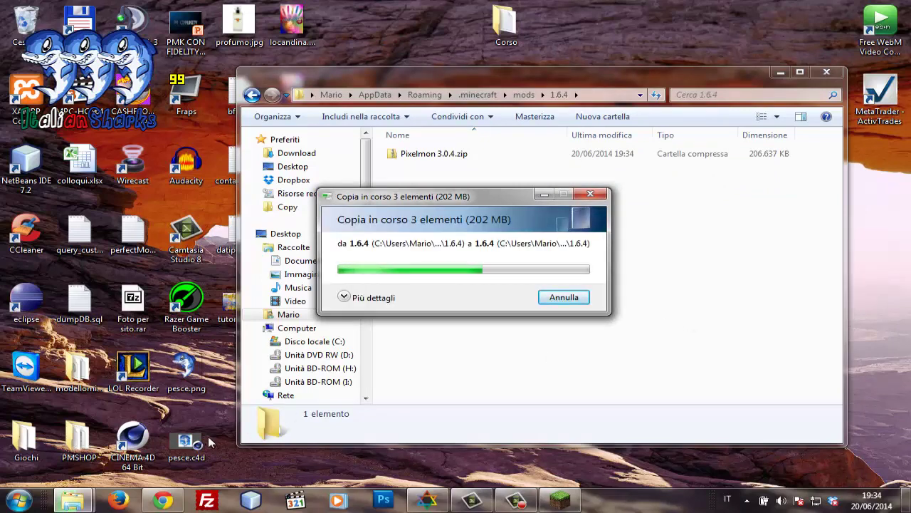
- Switch to Chrome, view the Minecraft 1.6.4 downloads on the New Versions page linked from the ChickenBones topic, and close that tab
left_click(163, 501)
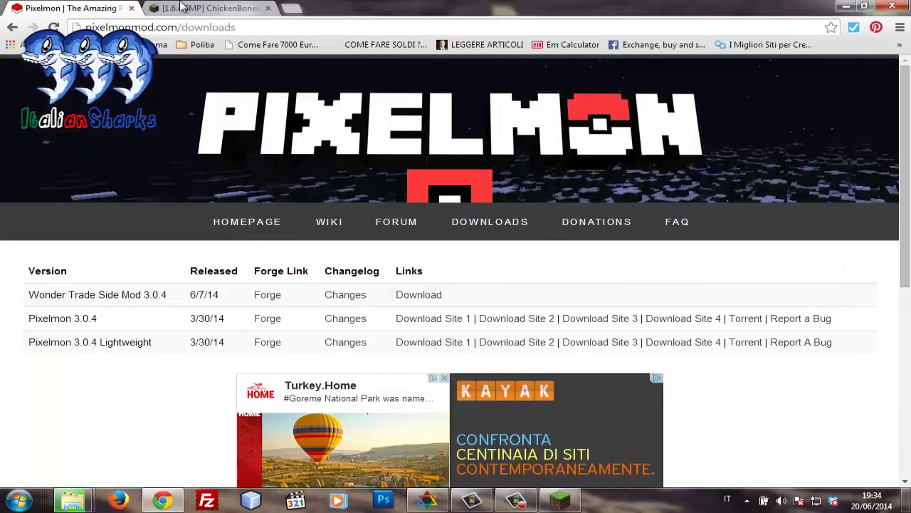
left_click(190, 8)
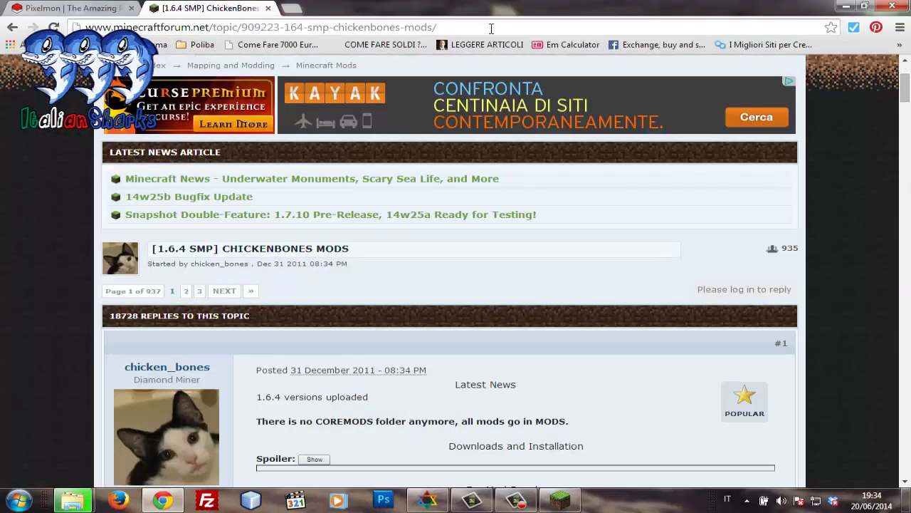
scroll(654, 331, "down", 2)
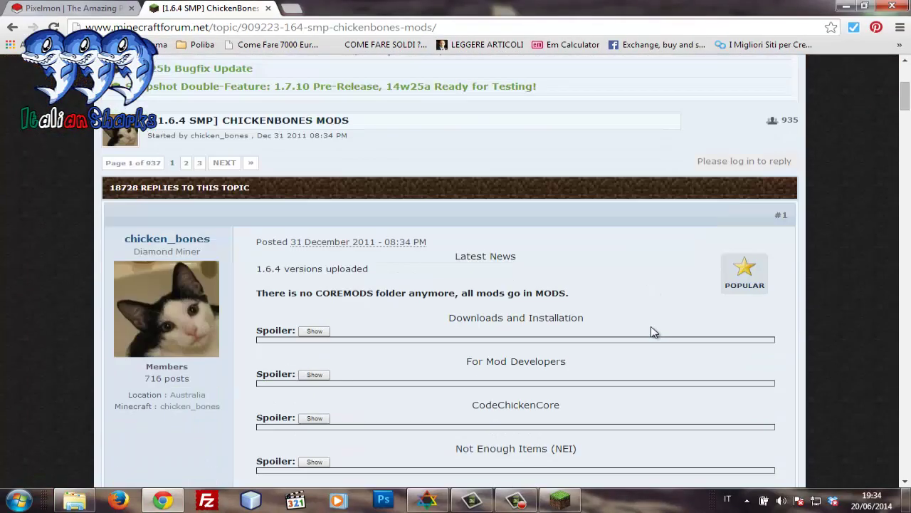
left_click(317, 332)
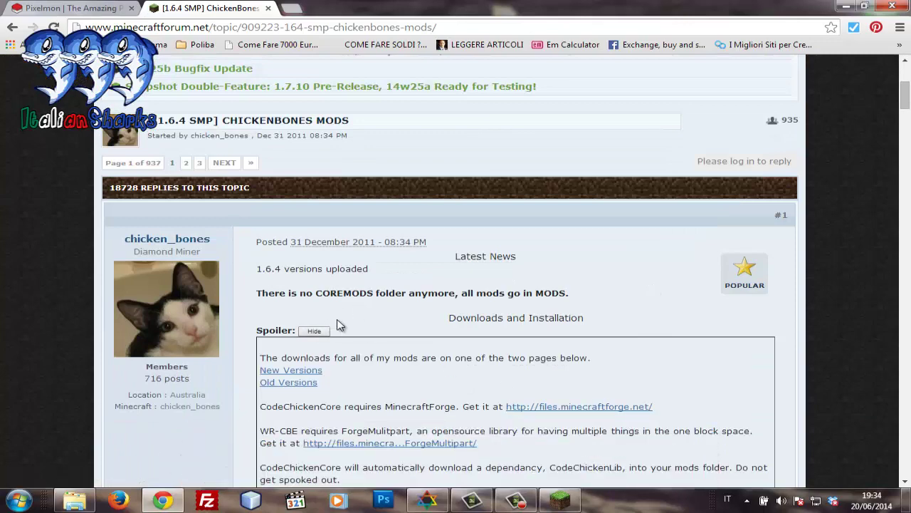
scroll(309, 328, "down", 1)
left_click(310, 306)
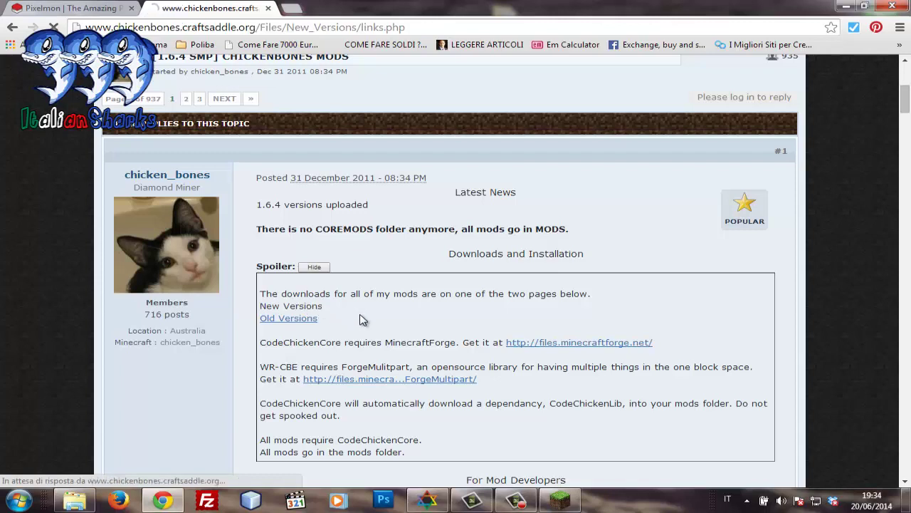
left_click(502, 132)
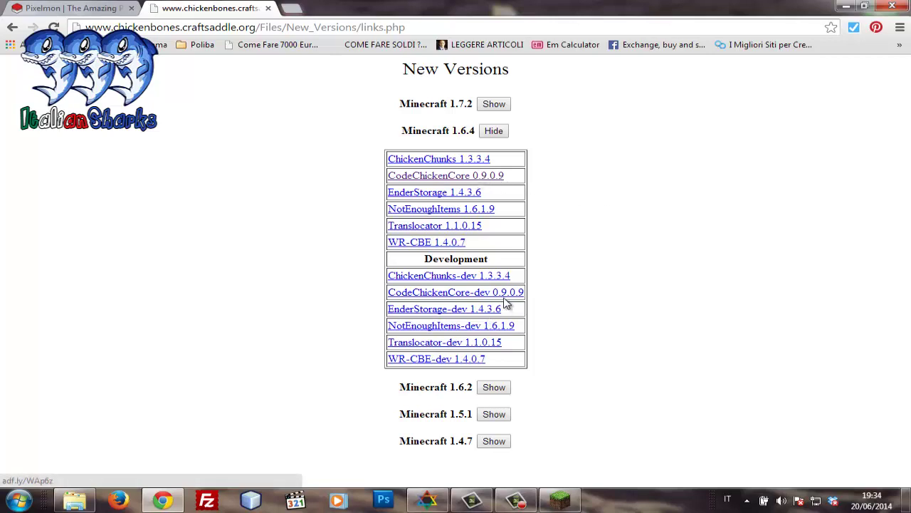
left_click(268, 8)
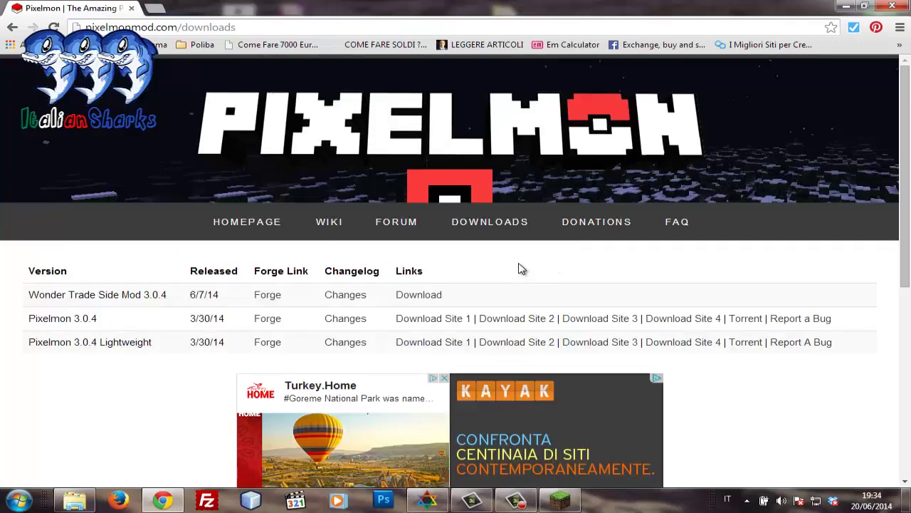
- Open the Incompatibilities List from the Pixelmon Wiki's guides and examine the Not Enough Items entry and its patch note
left_click(335, 227)
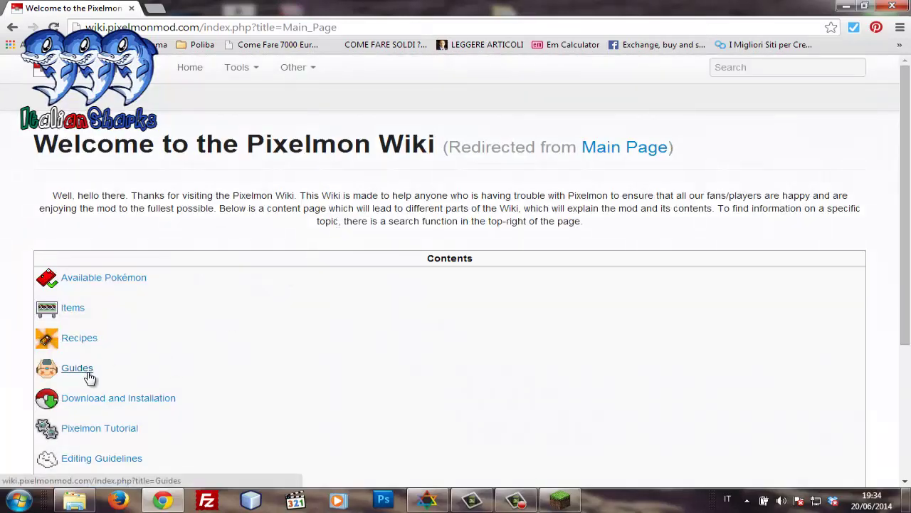
left_click(87, 373)
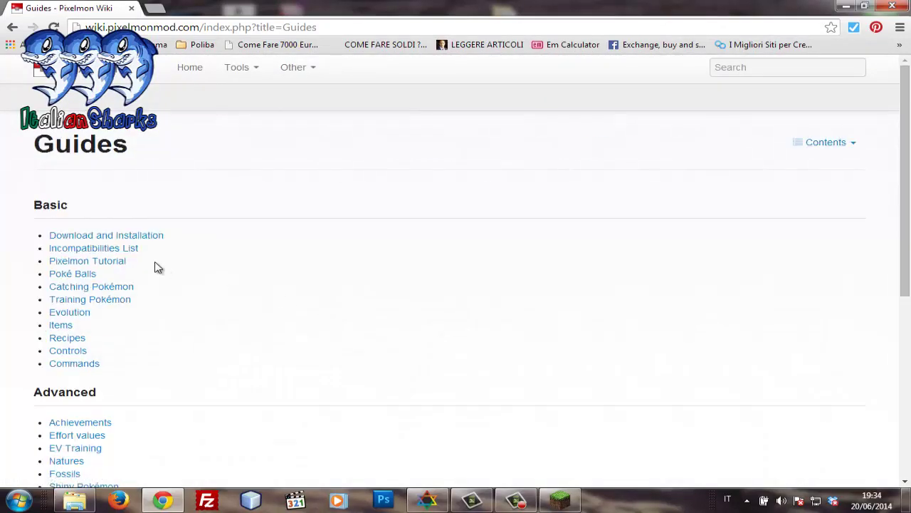
left_click(83, 251)
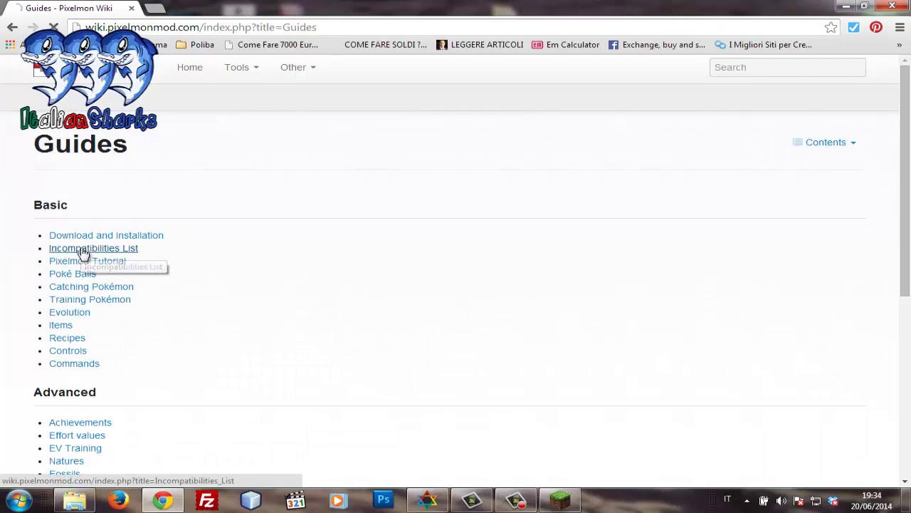
scroll(328, 326, "down", 1)
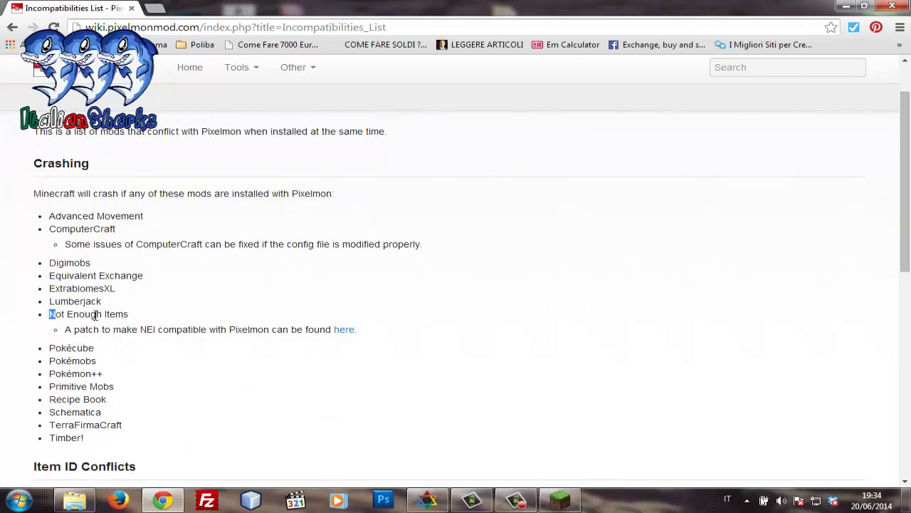
left_click_drag(95, 315, 361, 332)
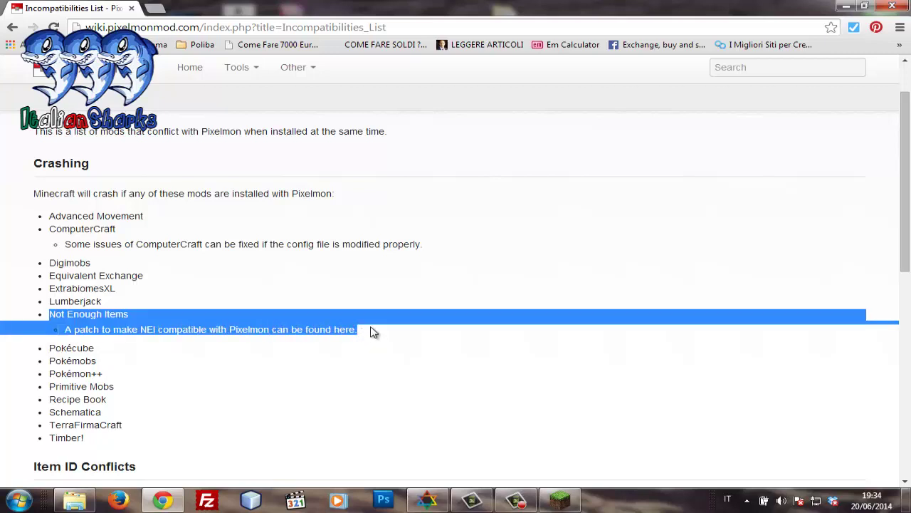
left_click(373, 333)
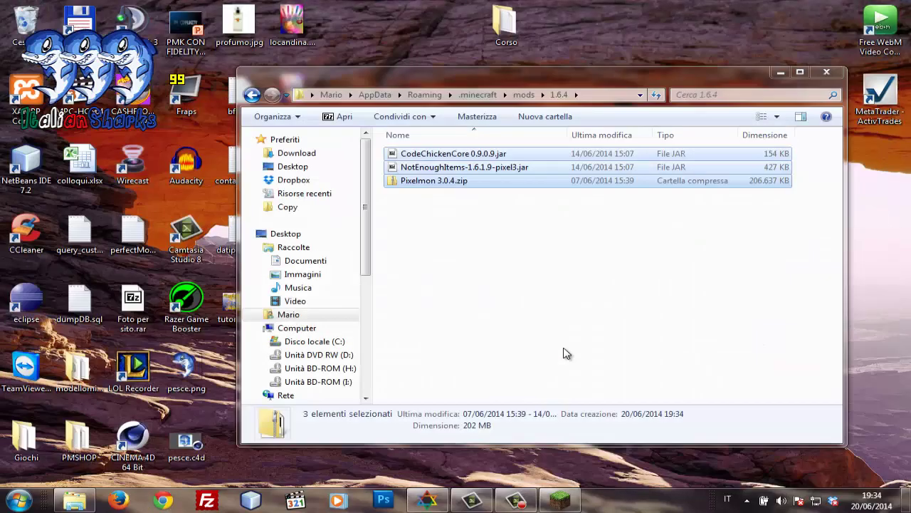
- Close the mods\1.6.4 folder window and start Minecraft from the launcher with the 1.6.4 Forge profile
left_click(496, 275)
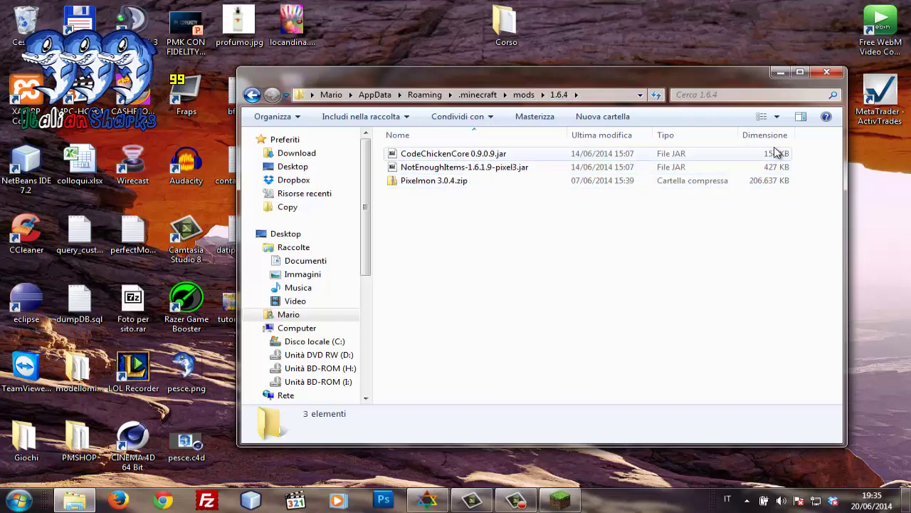
left_click(833, 73)
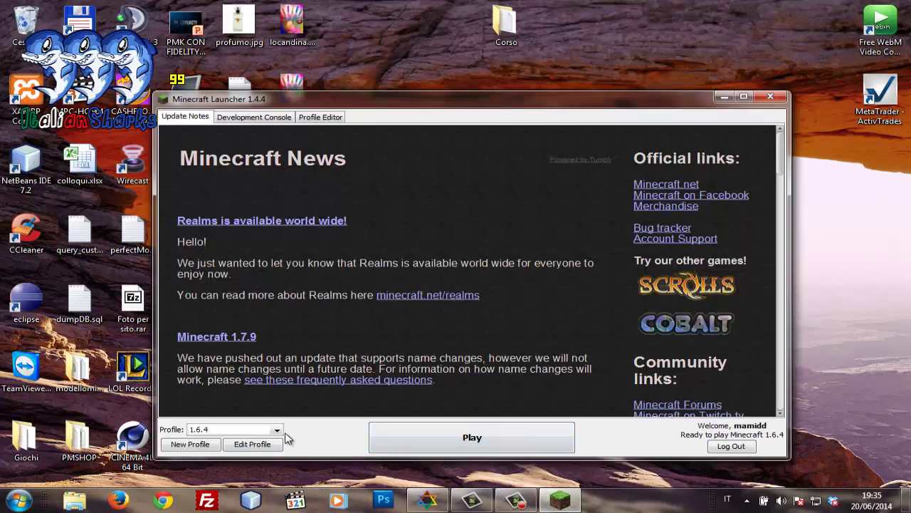
left_click(277, 431)
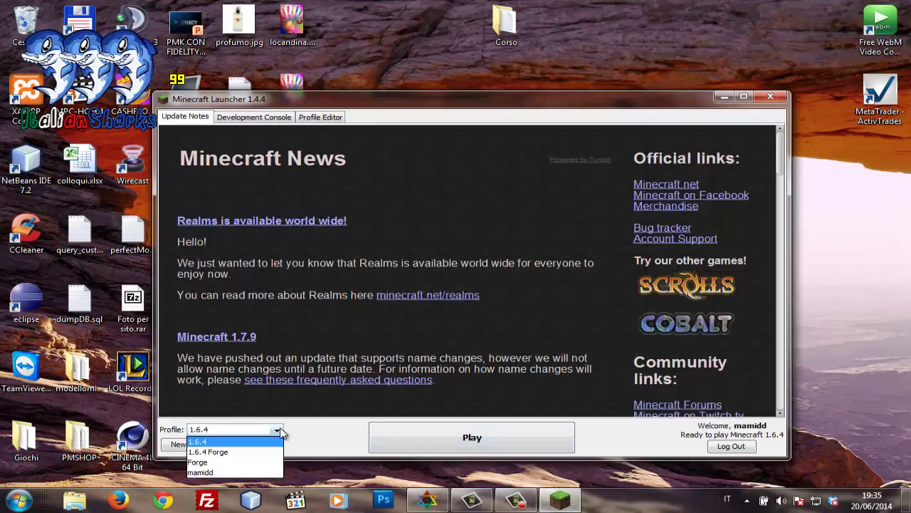
left_click(228, 453)
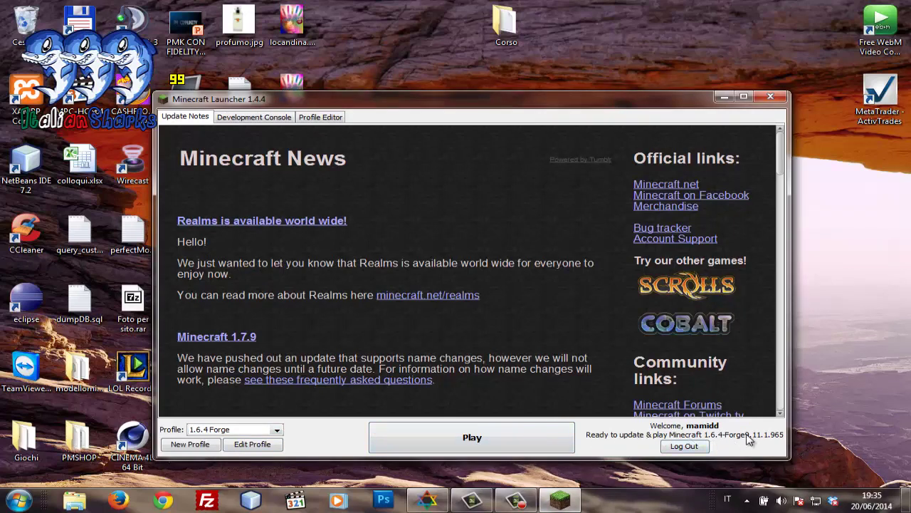
left_click(509, 439)
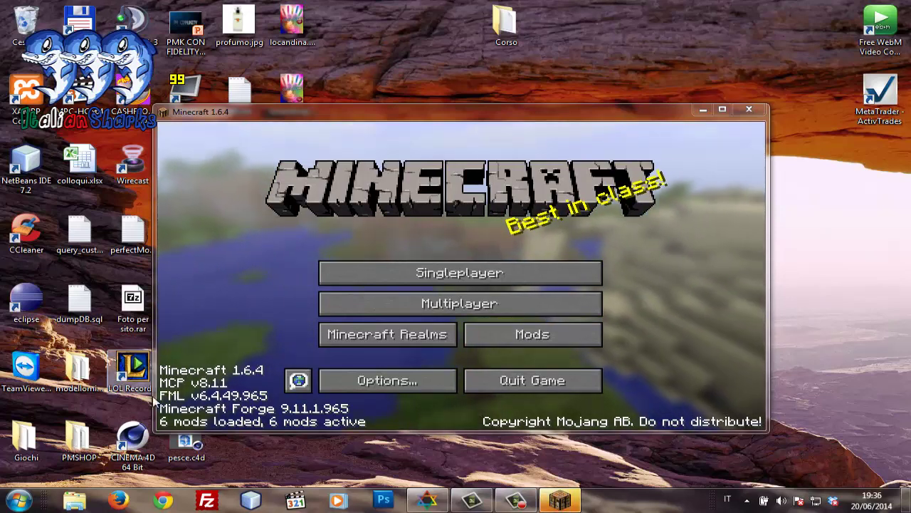
- Check the game's Mod List for CodeChicken Core, Not Enough Items and Pixelmon, and return to the title screen
left_click(527, 340)
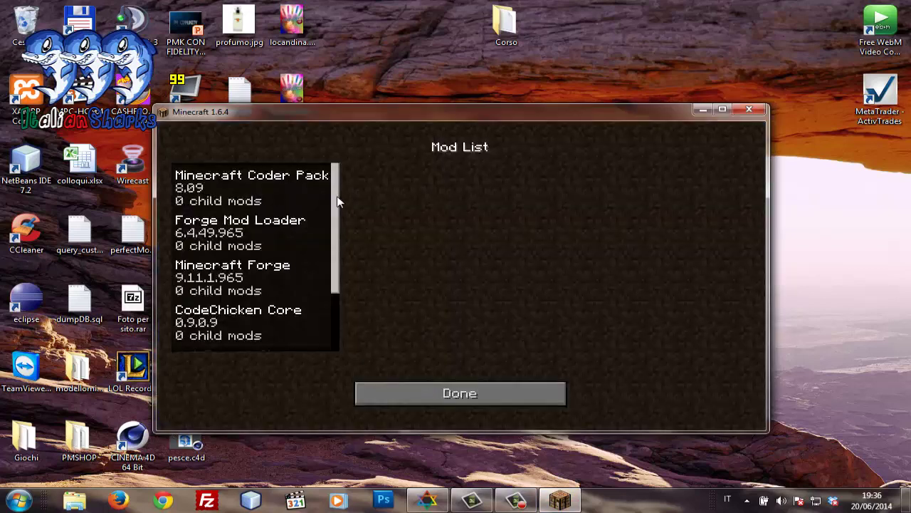
scroll(299, 221, "down", 4)
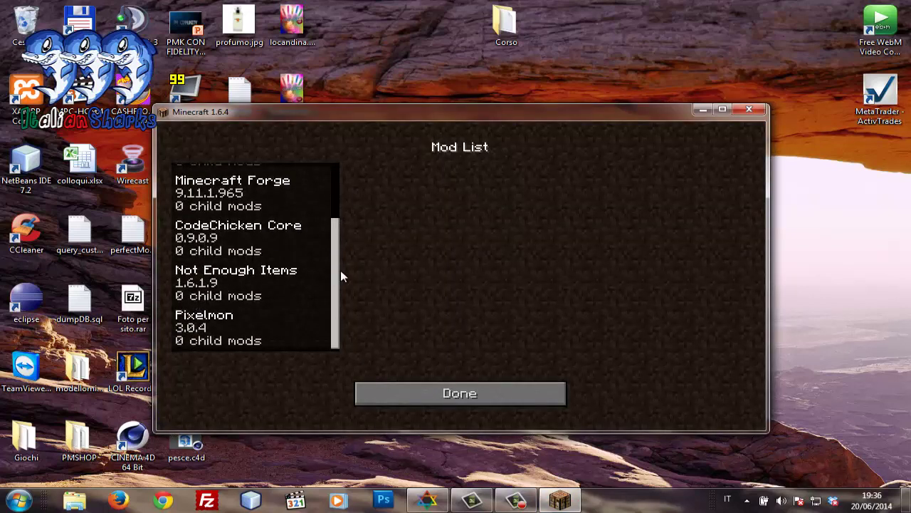
left_click(411, 393)
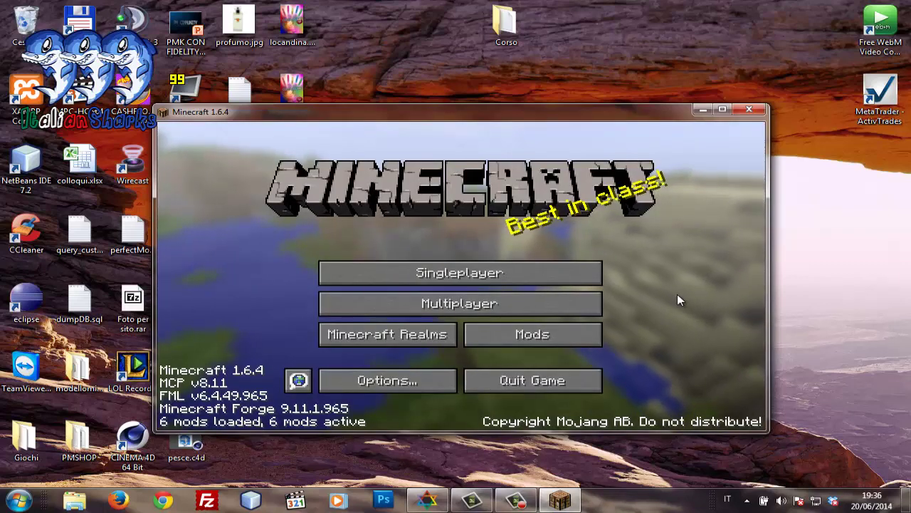